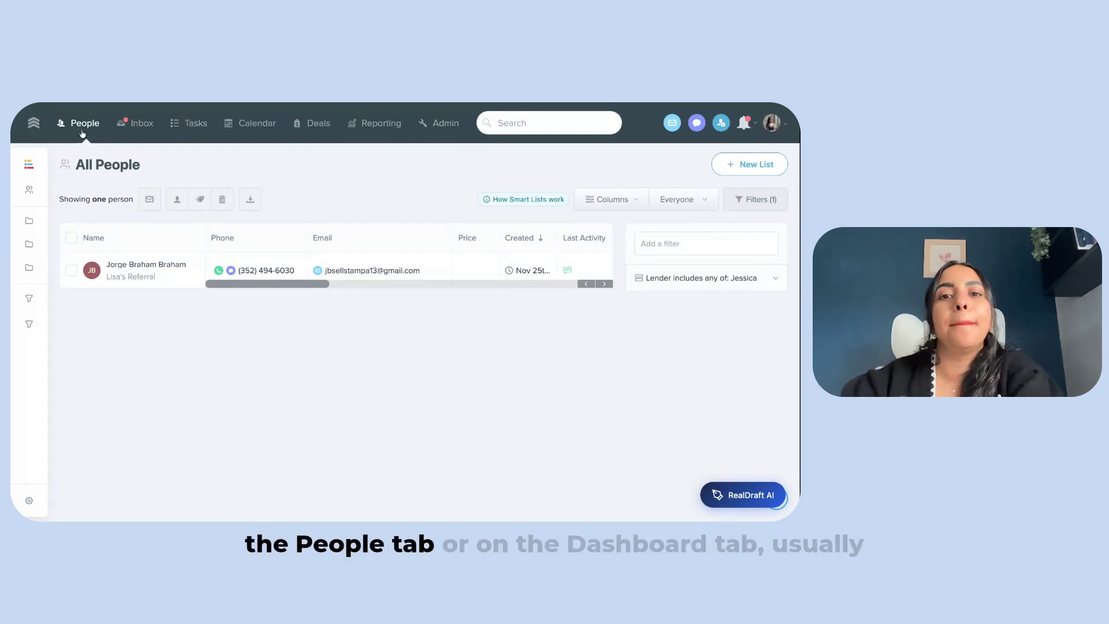
- Look over the dashboard, the admin overview, the action plan folders and the automations list
click(30, 126)
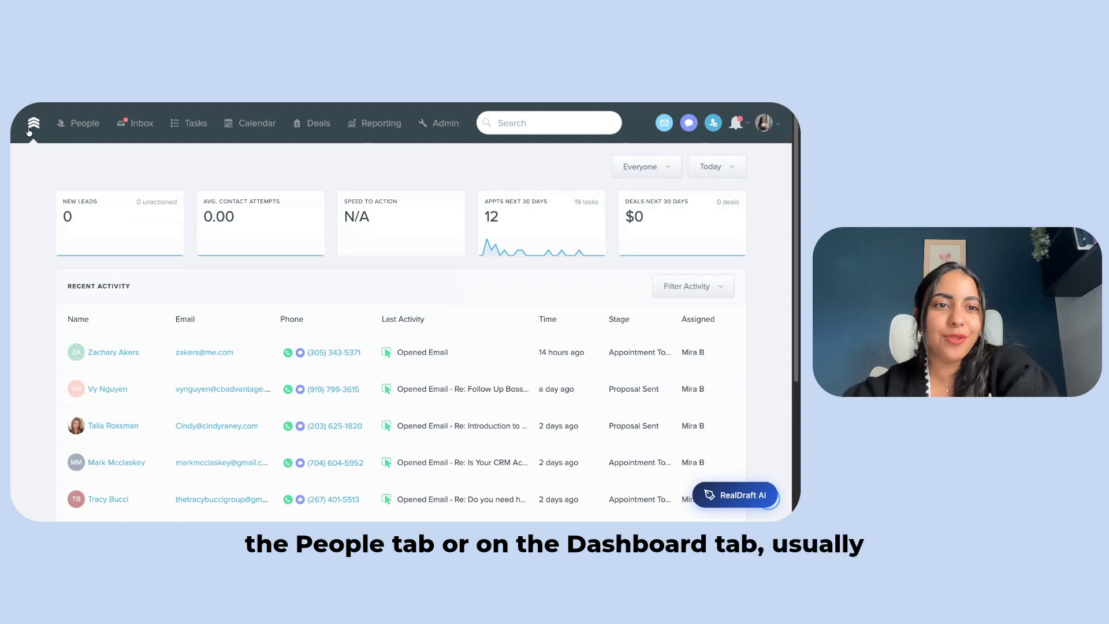
click(442, 126)
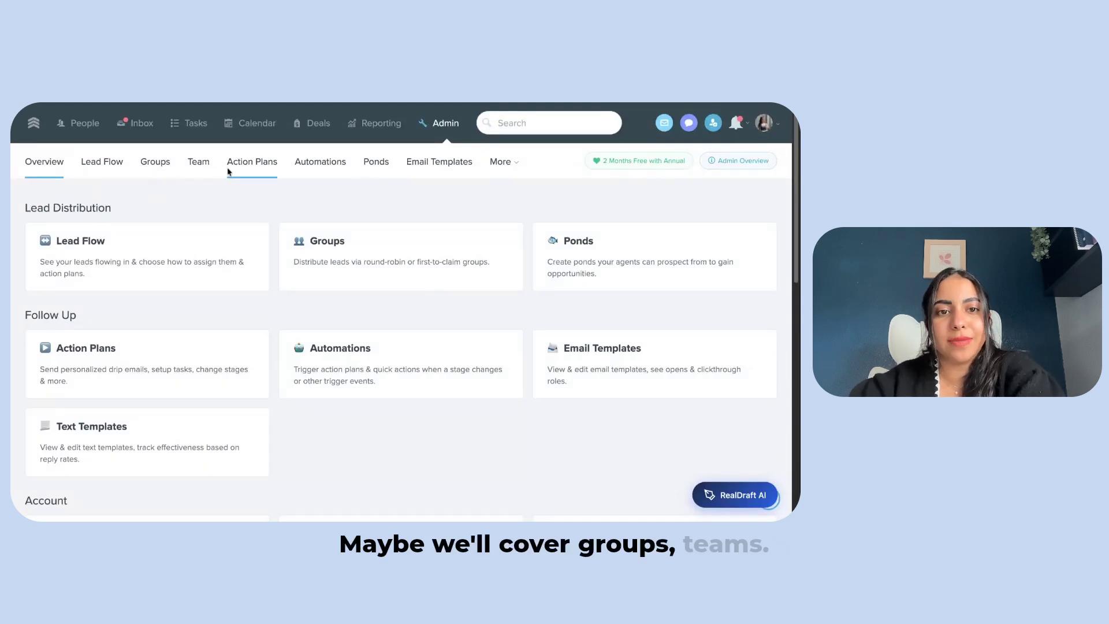
click(252, 169)
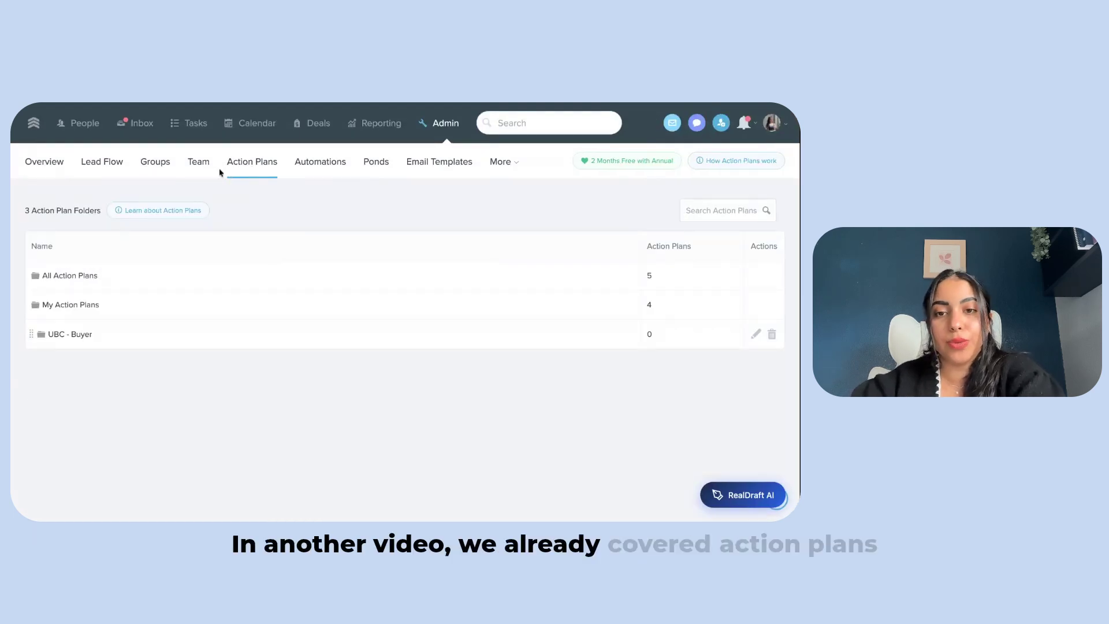
click(318, 167)
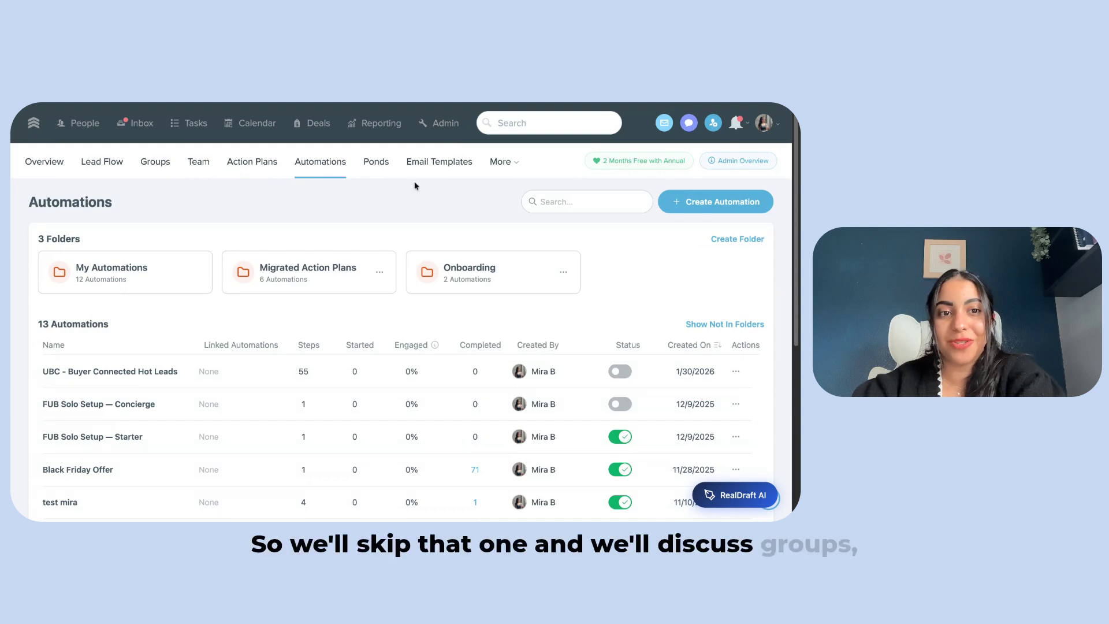
- Start a new lead distribution group and name it Buyer Agent
click(164, 164)
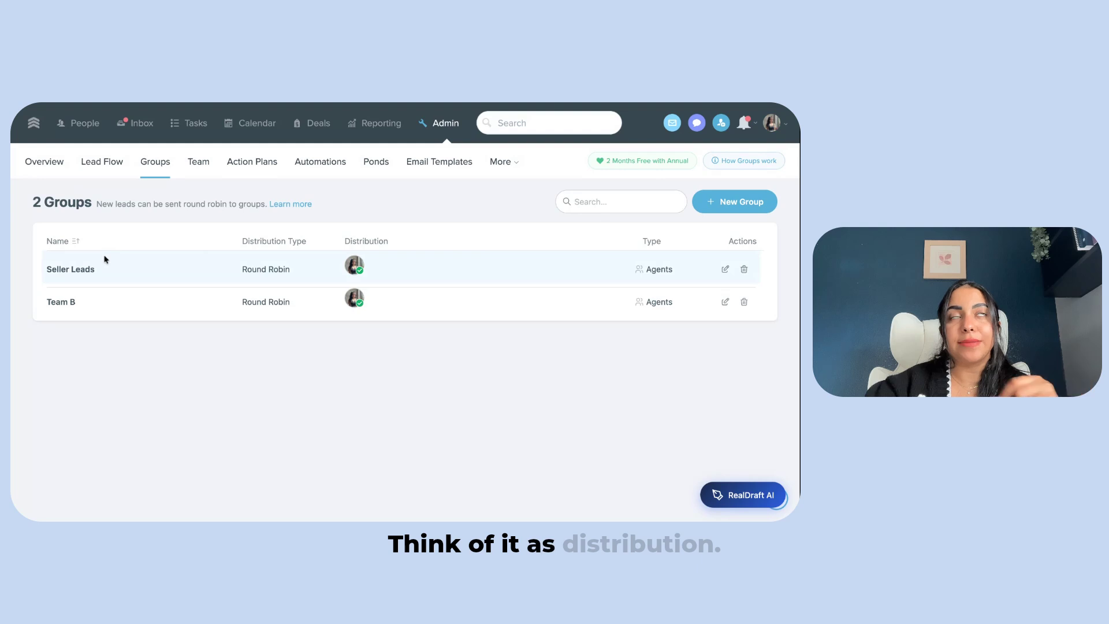
click(710, 210)
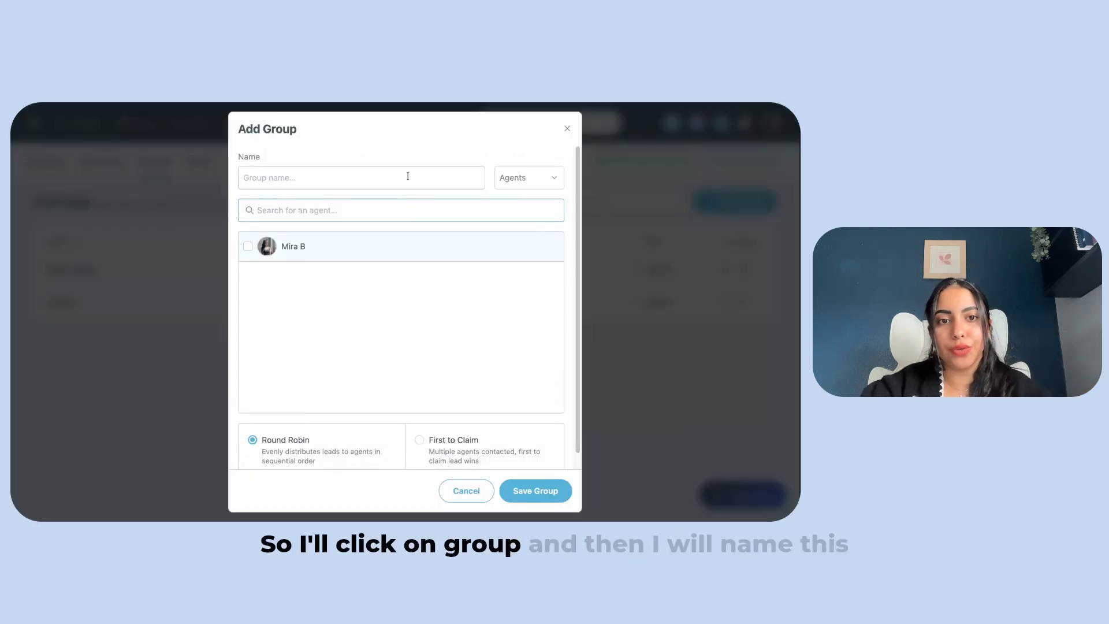
click(407, 176)
text(Buye)
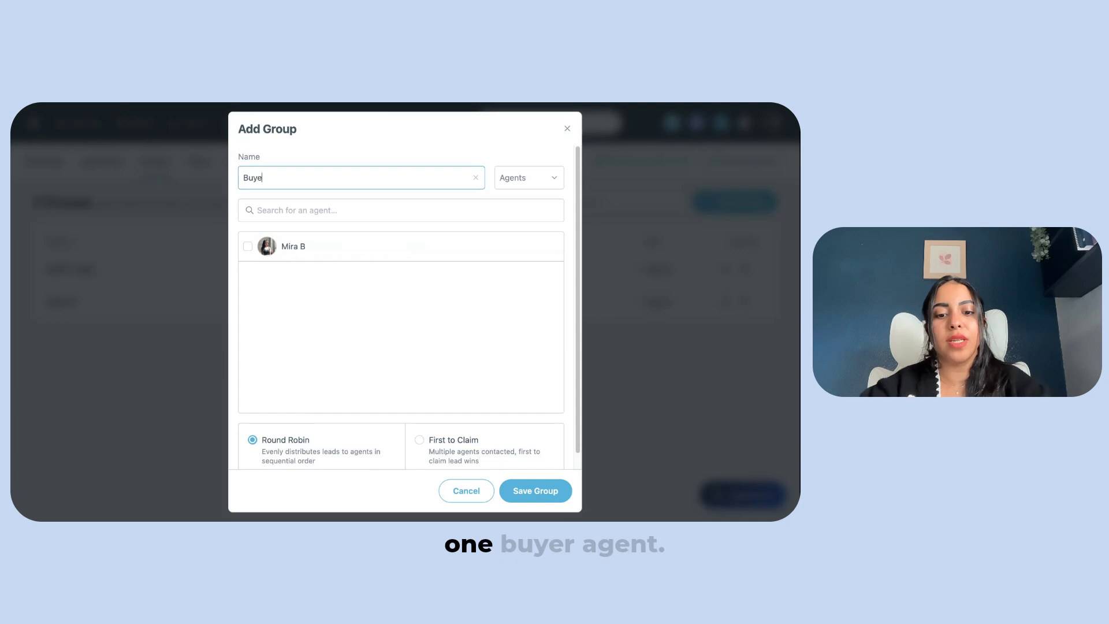
text(r Agent)
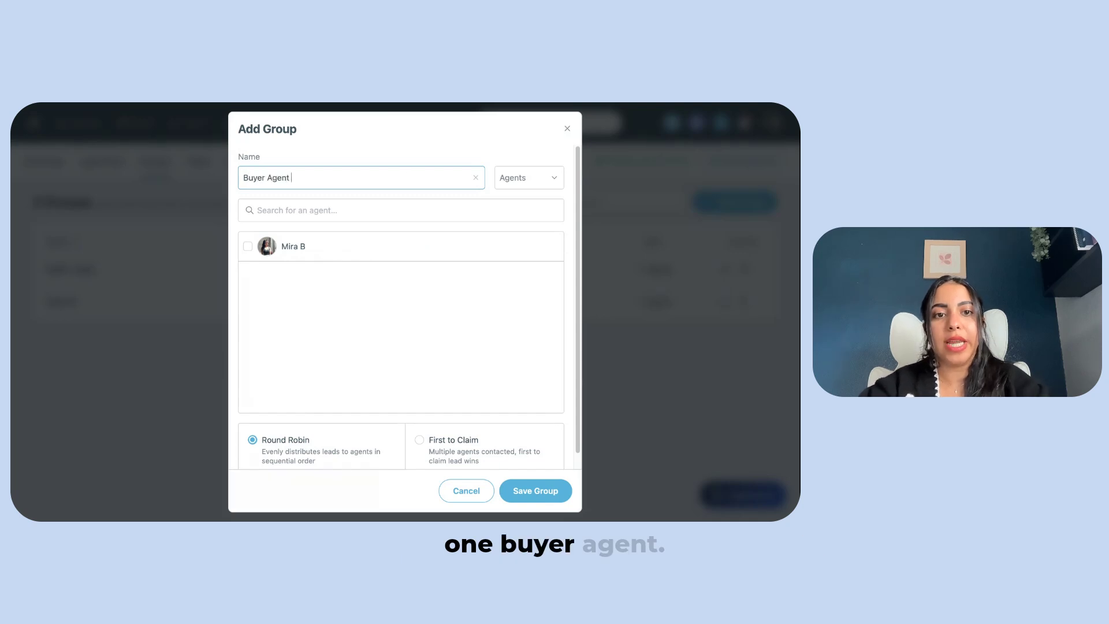
- Keep the group type as Agents, include the listed agent, and set the distribution method to First to Claim
click(548, 177)
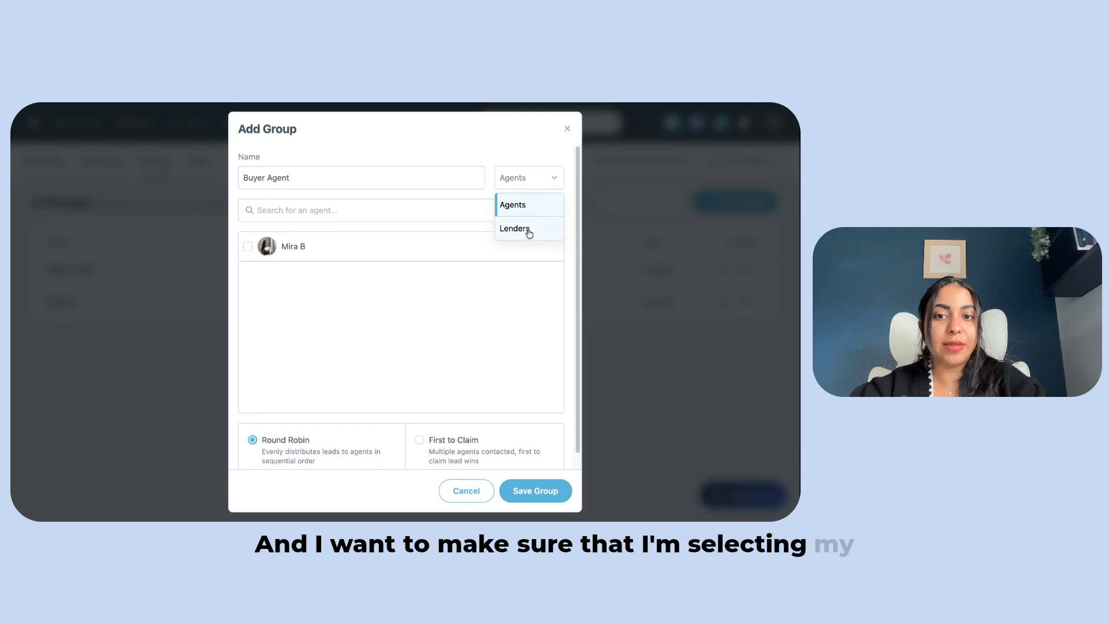
scroll(452, 271, down, 1)
click(305, 231)
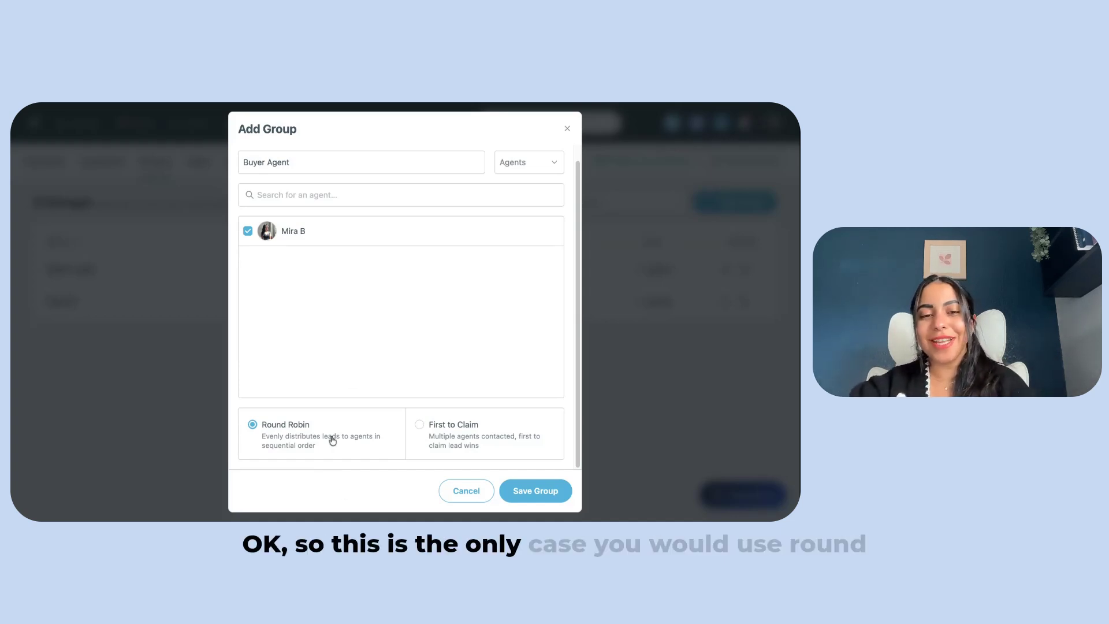
click(445, 430)
scroll(434, 322, down, 1)
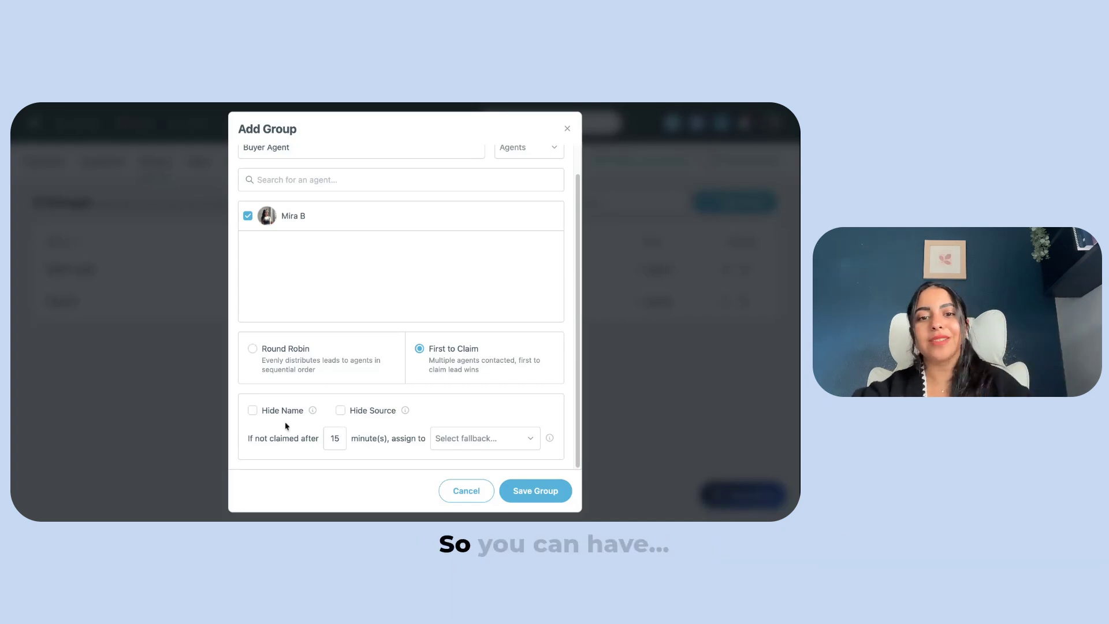
- Try the Hide Name and Hide Source options for the group's lead notifications, leaving both off
click(255, 411)
click(341, 411)
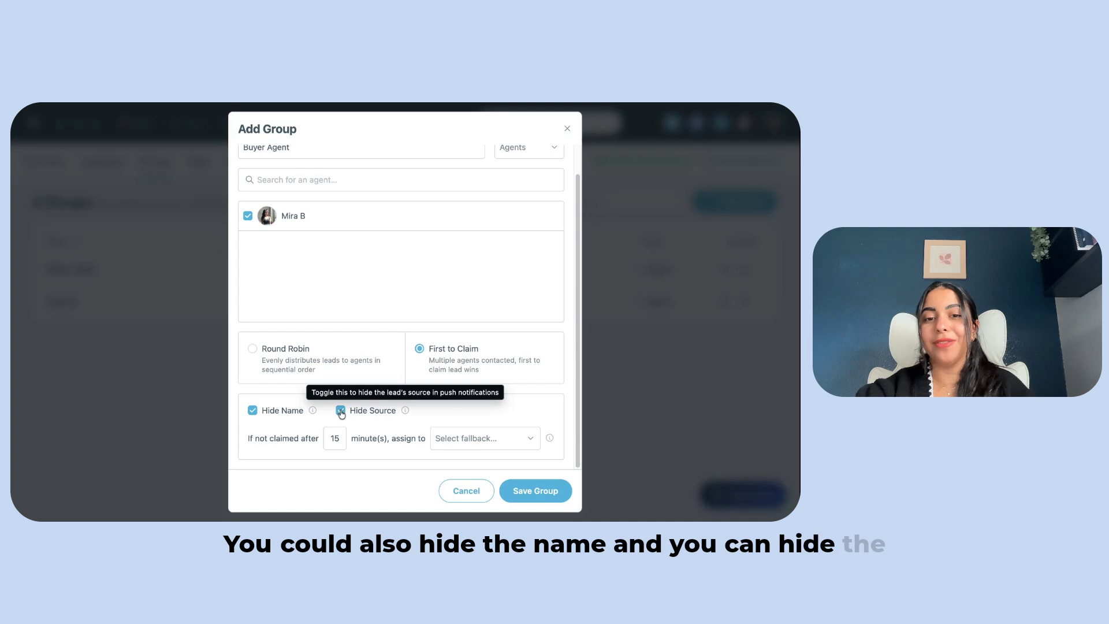
click(341, 410)
click(252, 410)
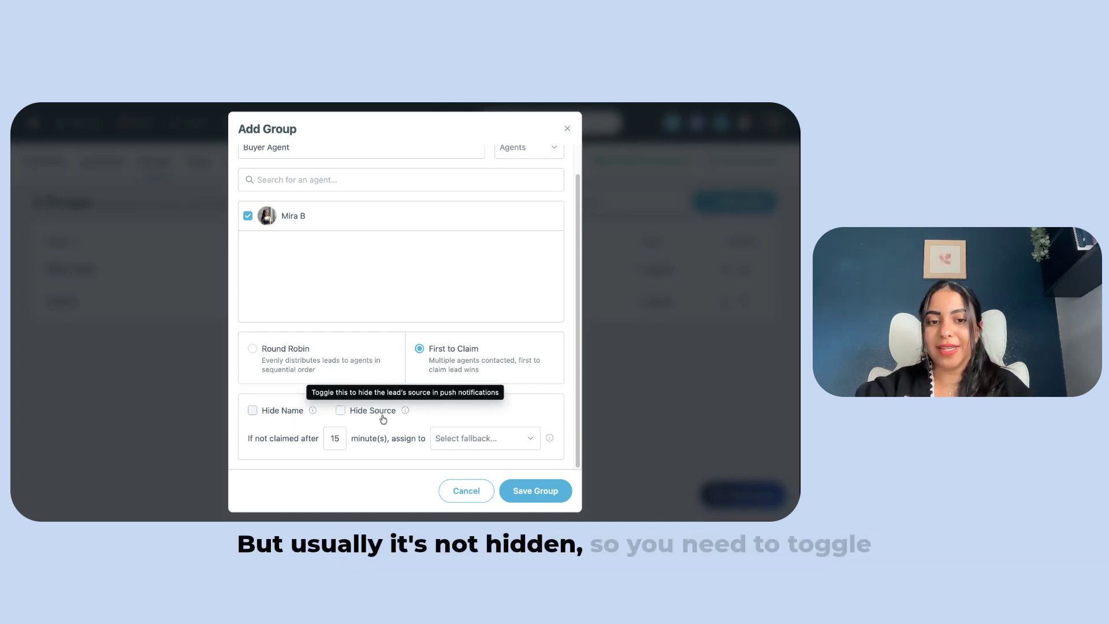
- Set the time limit for claiming a lead to 30 minutes
triple_click(260, 438)
click(337, 439)
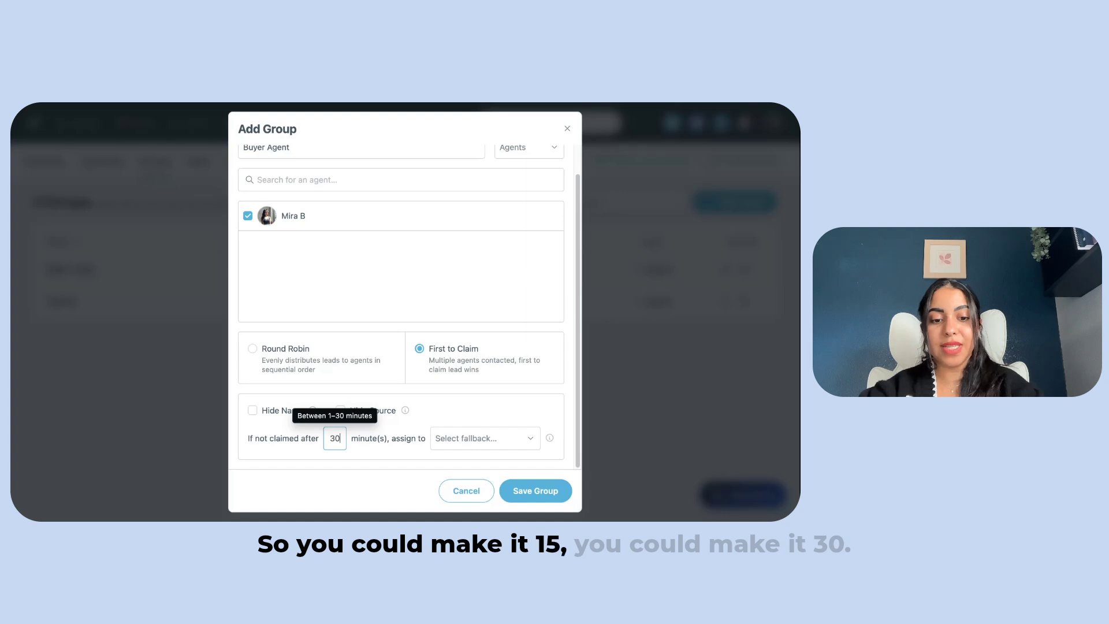
key(BackSpace)
text(0)
key(BackSpace)
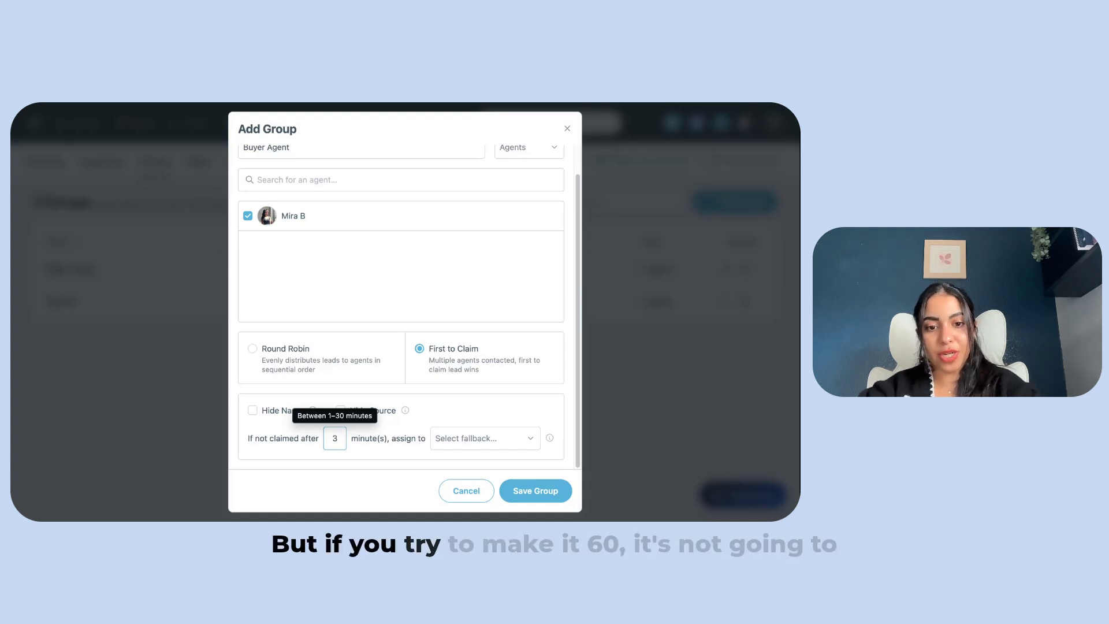
key(BackSpace)
text(1)
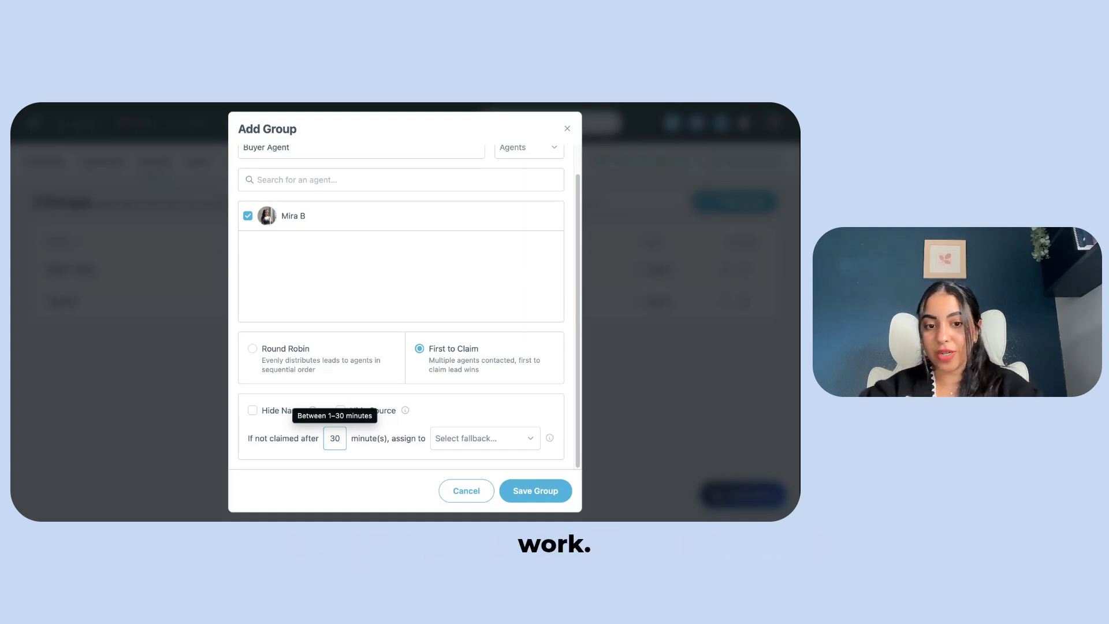
text(0)
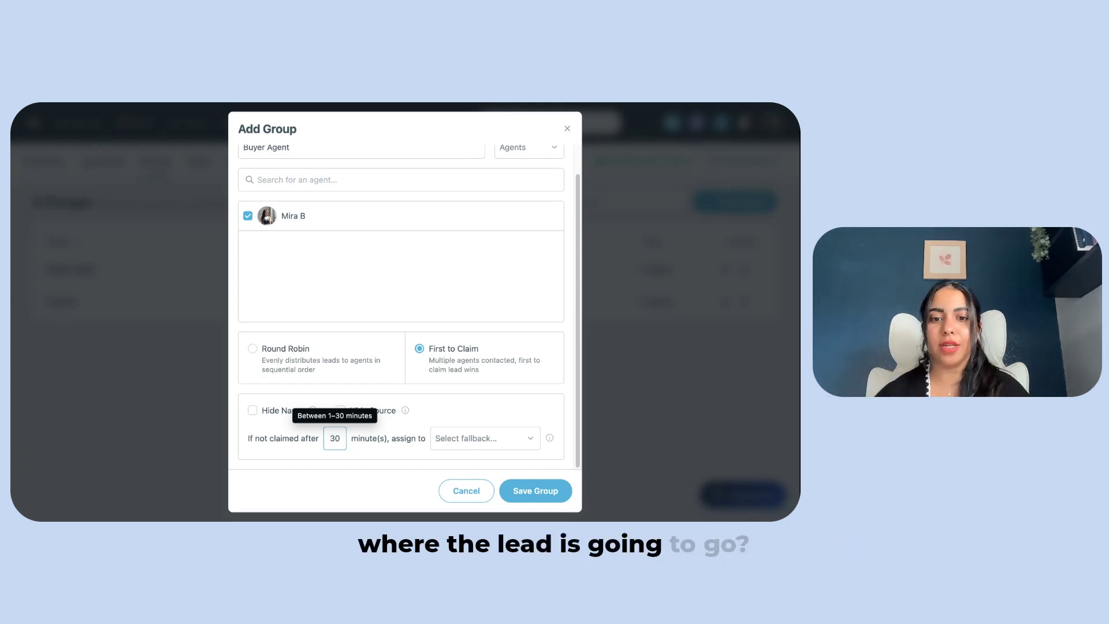
- Assign unclaimed leads to the Team B group as fallback and save the new group
click(464, 448)
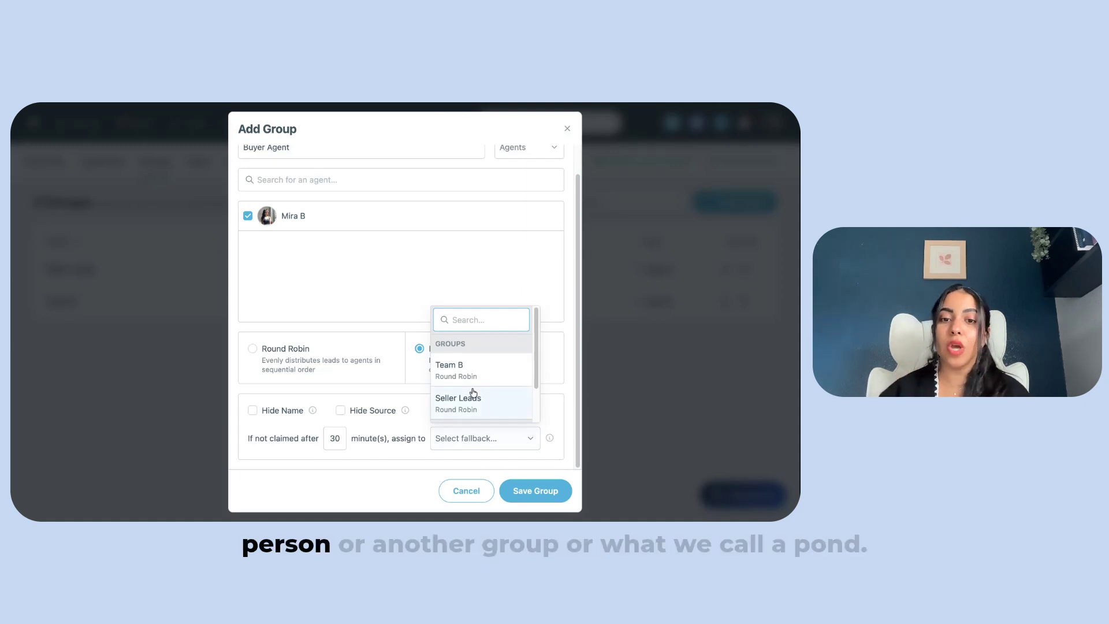
scroll(481, 386, down, 1)
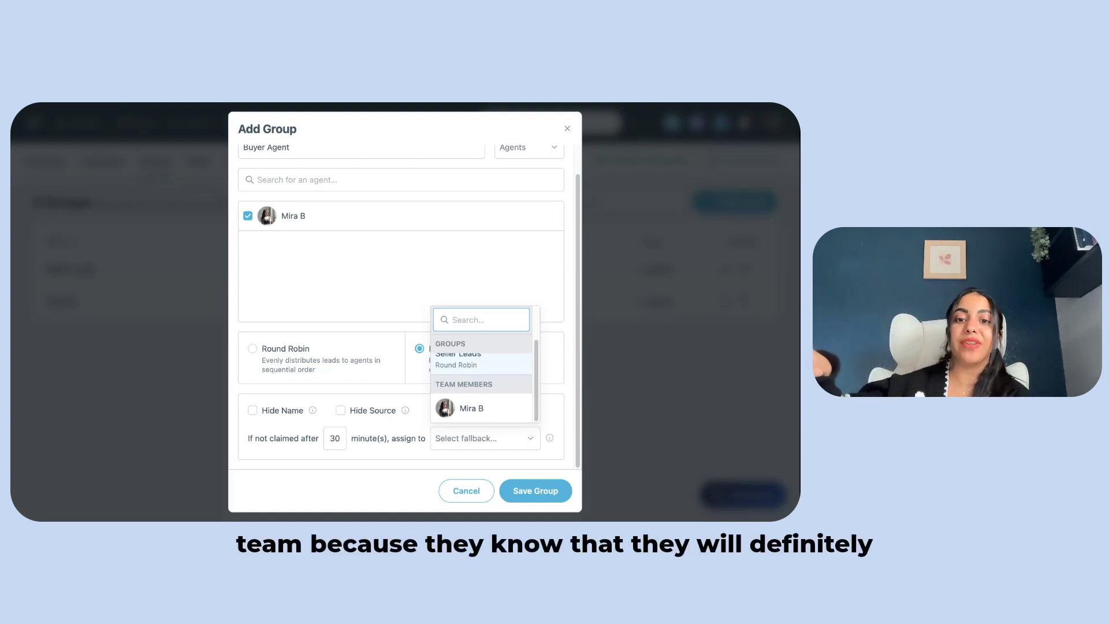
scroll(489, 393, up, 2)
click(490, 374)
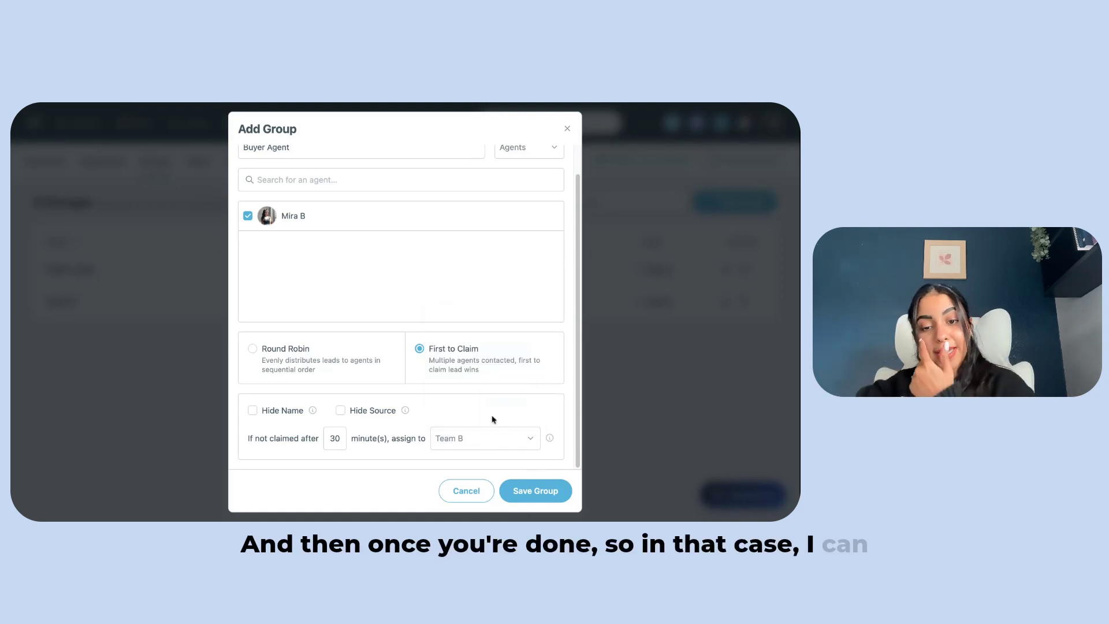
click(535, 490)
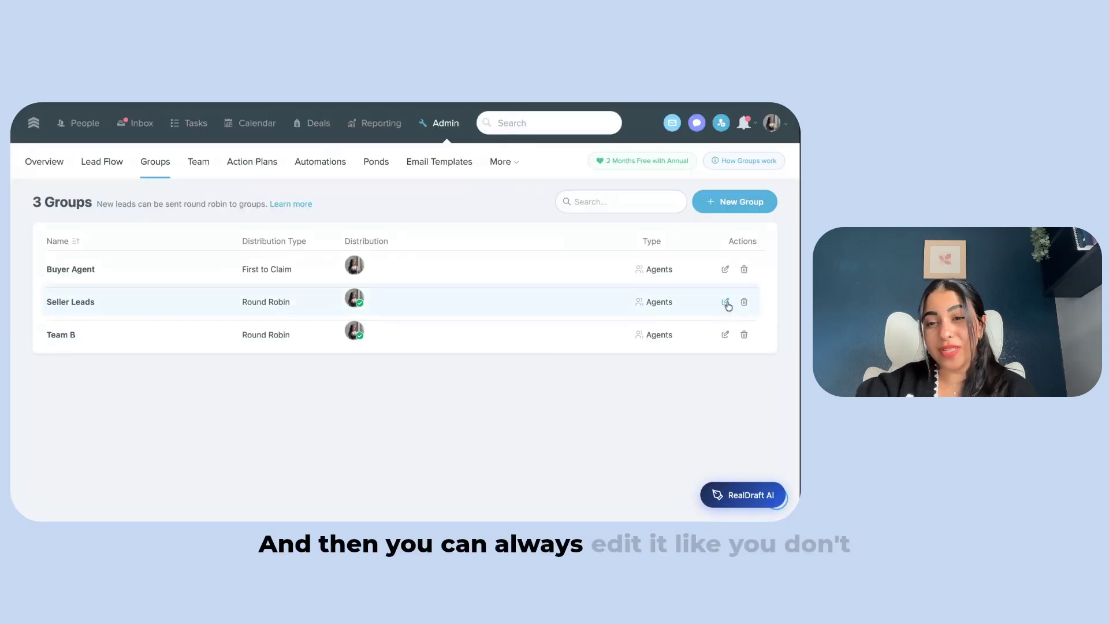
- View the editable settings of the Seller Leads group and close them without changes
click(724, 302)
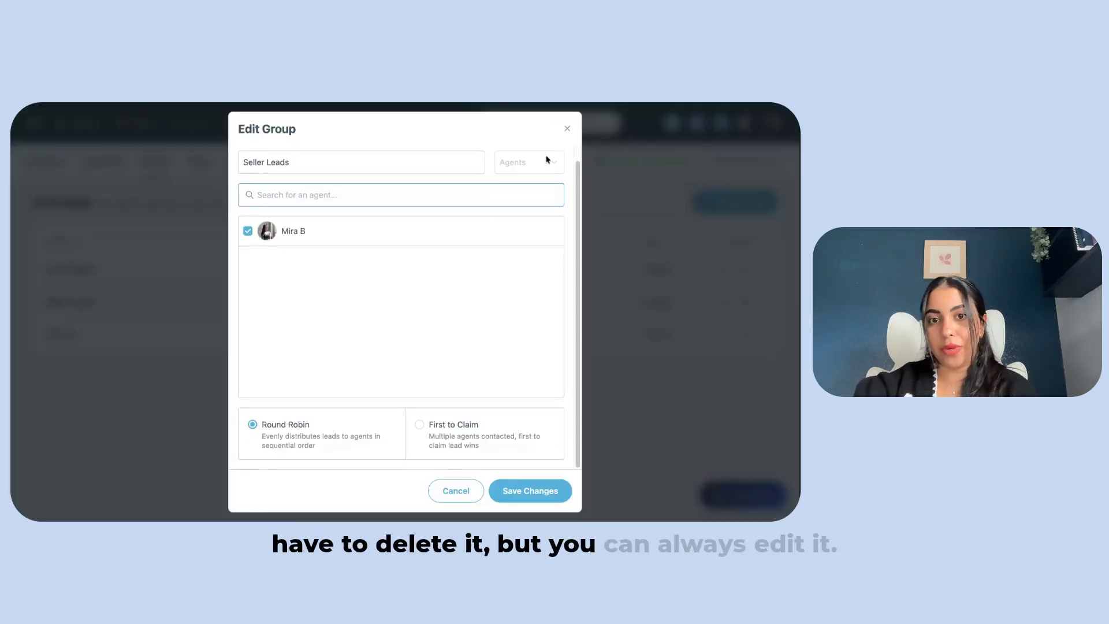
click(566, 131)
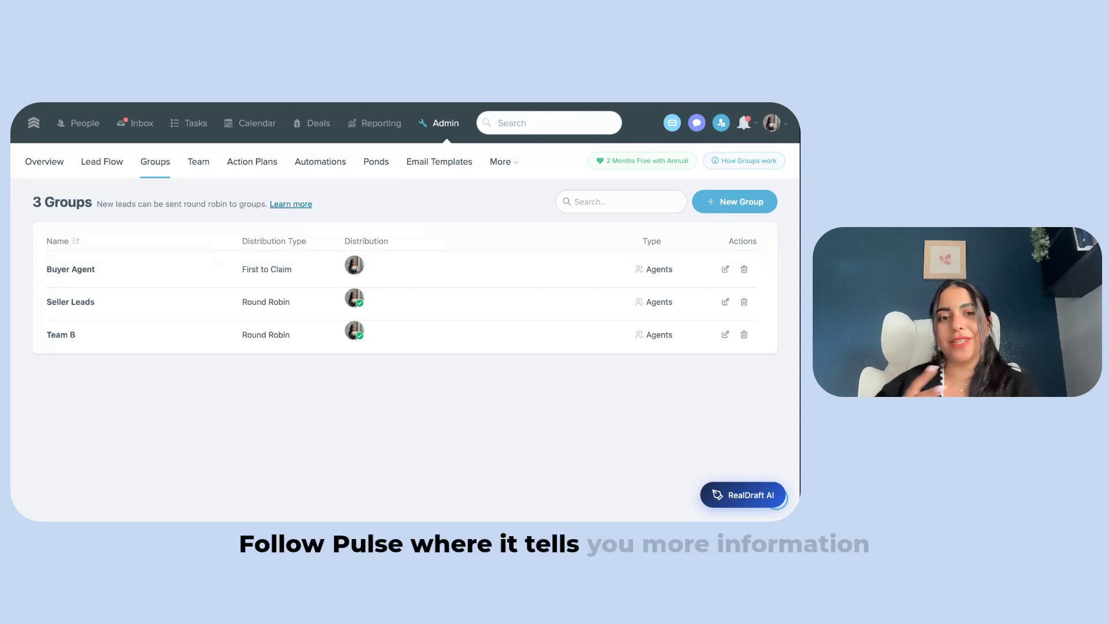
- Open the team list and examine the fields and role options for adding team members, without adding anyone
click(198, 162)
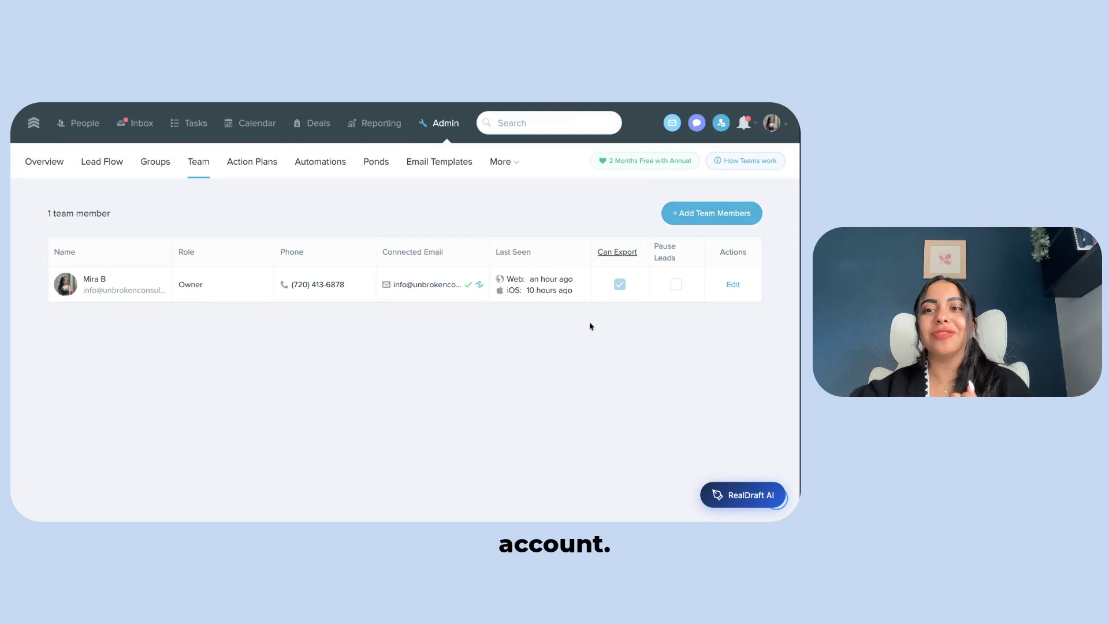
click(690, 223)
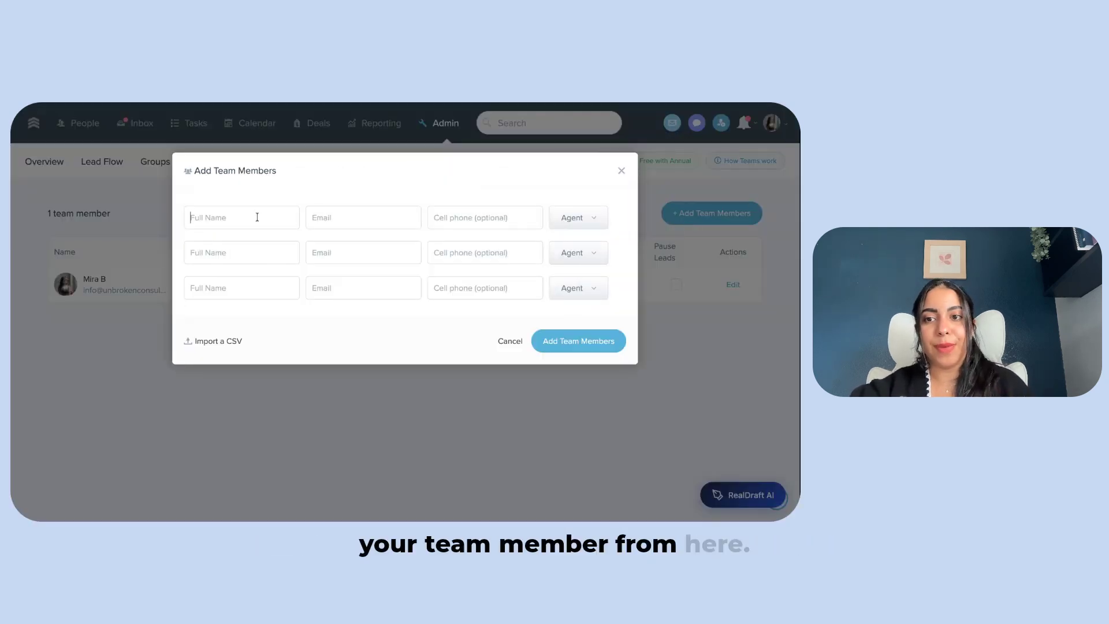
click(514, 218)
click(575, 218)
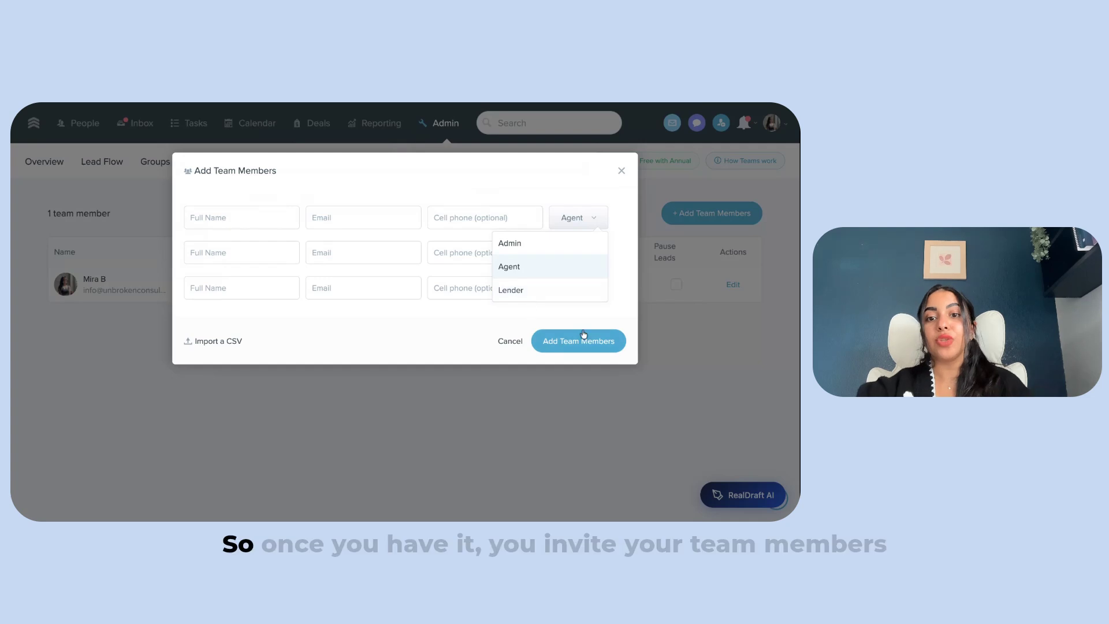
click(620, 170)
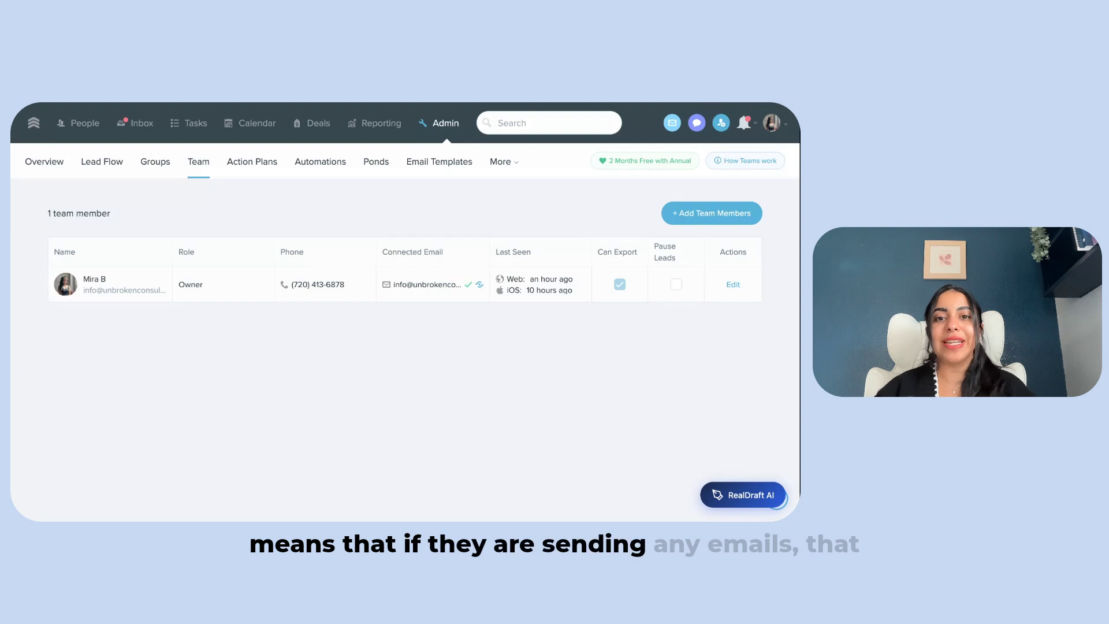
- Open a recently viewed contact's record and examine its activity timeline for recorded emails and other communication
click(537, 122)
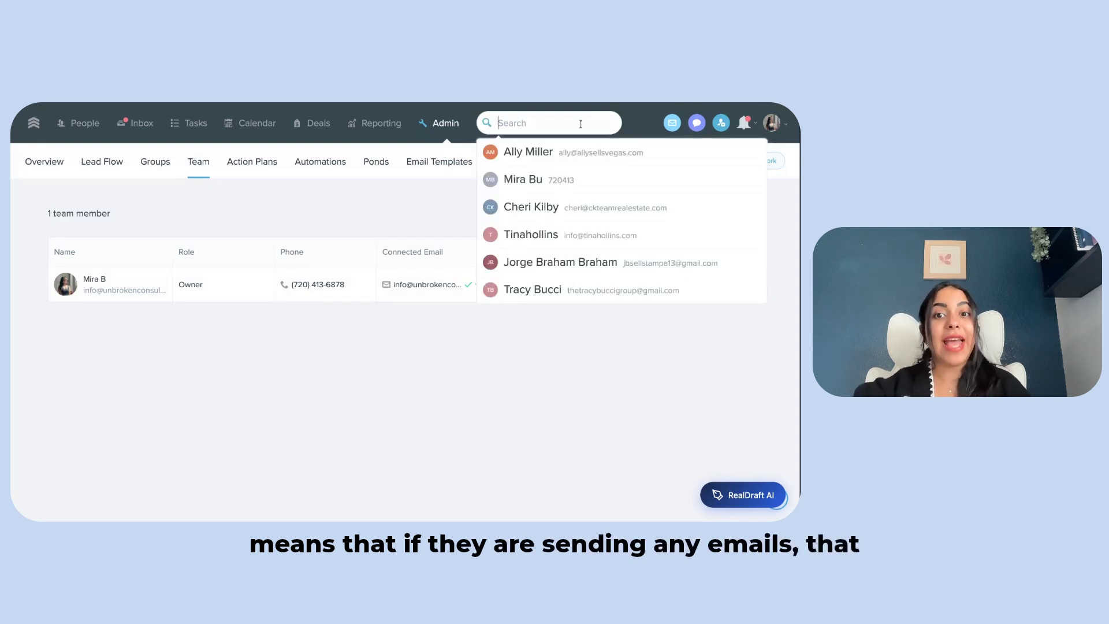
click(539, 179)
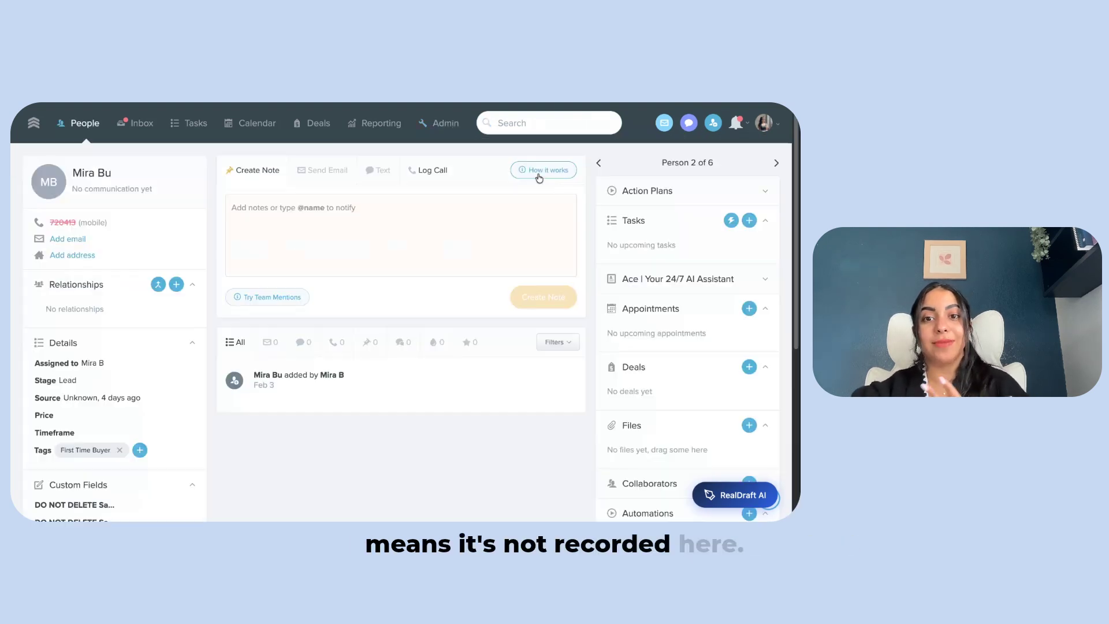
scroll(374, 314, down, 5)
scroll(374, 330, up, 5)
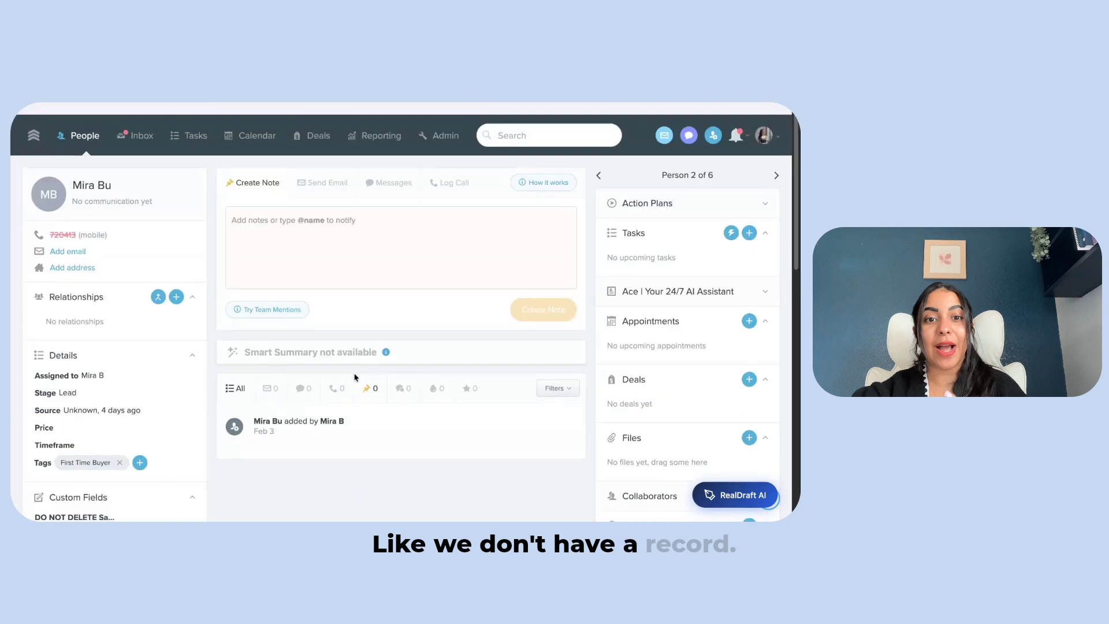
scroll(355, 373, down, 5)
scroll(314, 220, up, 5)
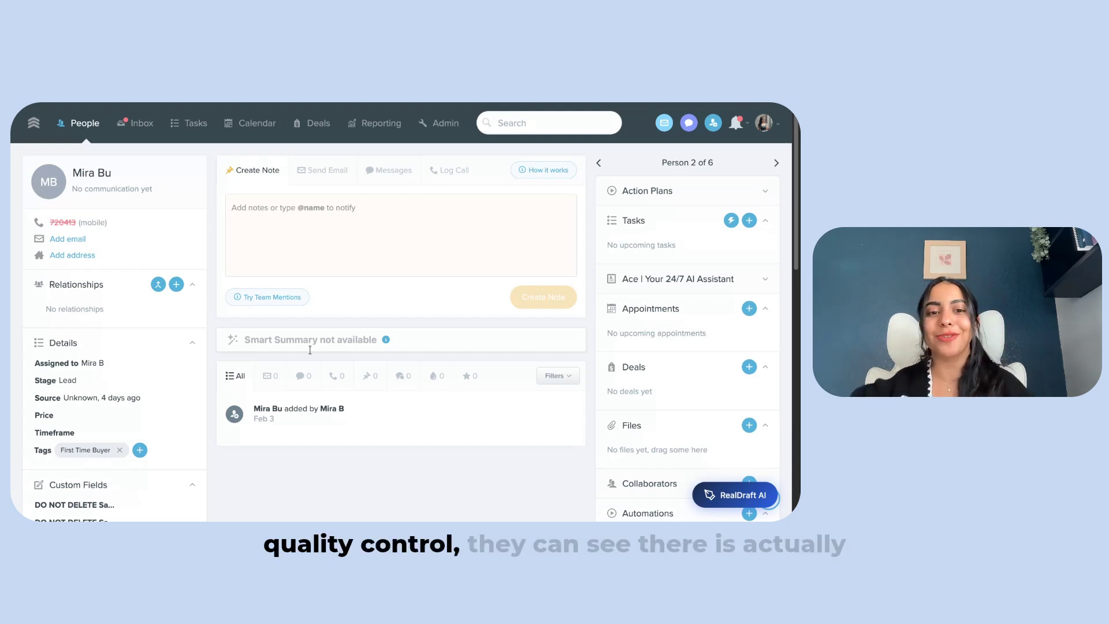
scroll(305, 358, down, 2)
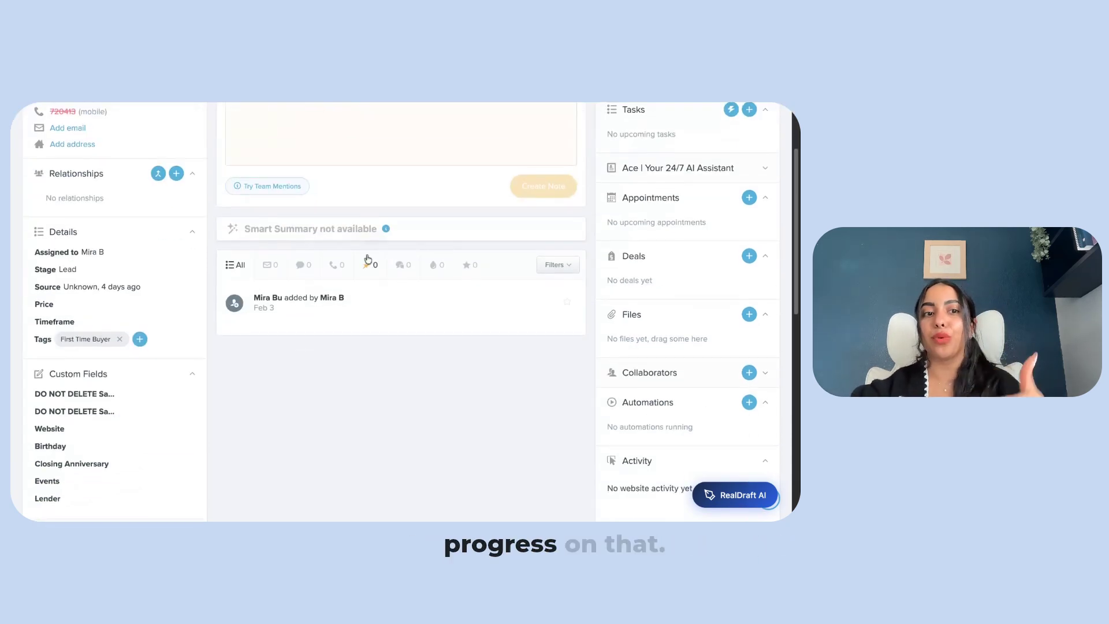
scroll(369, 257, up, 2)
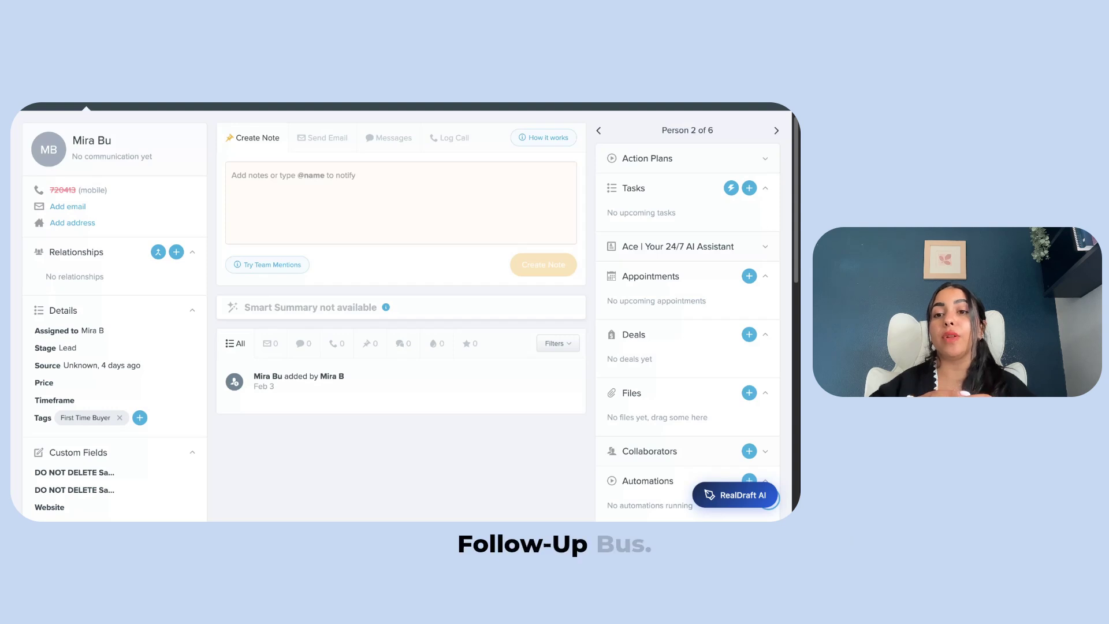
- Return to the team list in the admin settings to check the members' connected email status
scroll(782, 112, up, 1)
click(441, 123)
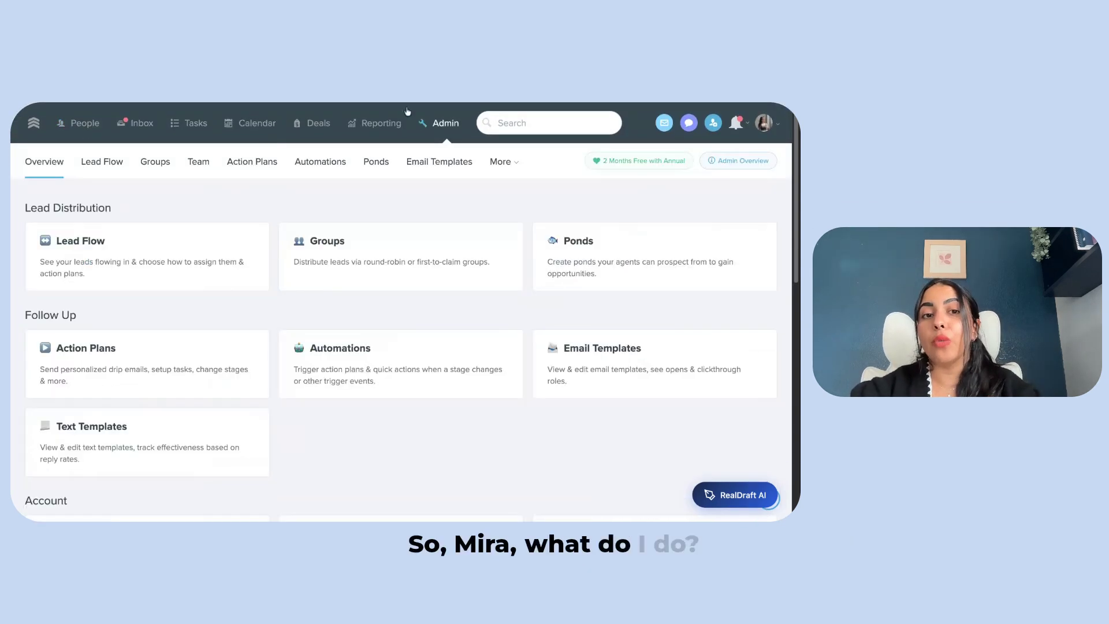
click(198, 162)
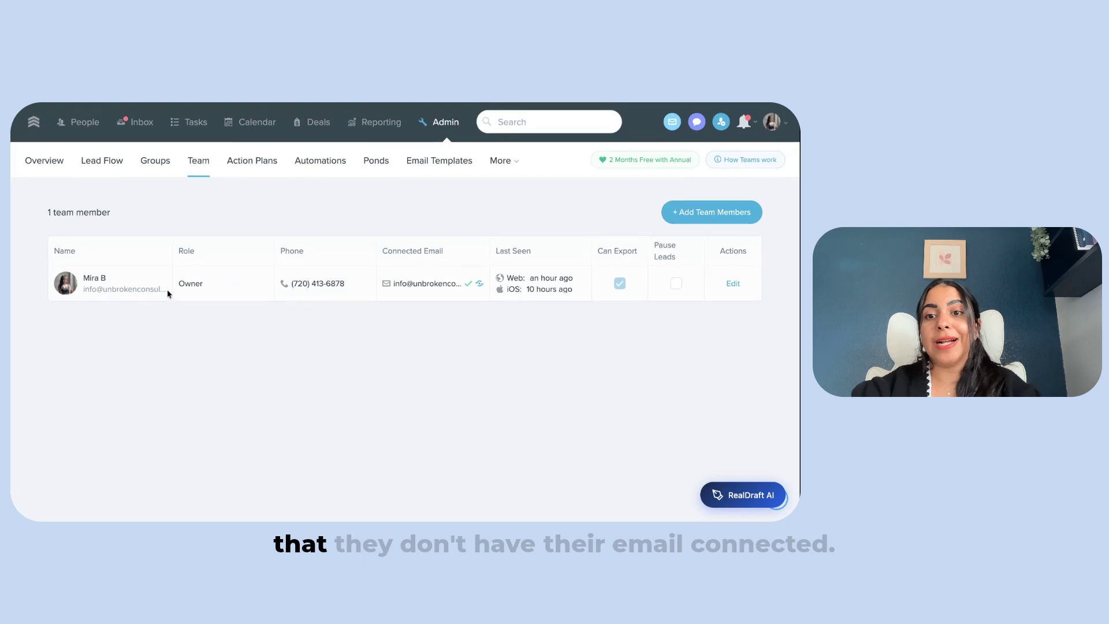
- Disable sharing of emails and calendar for the connected email in the personal settings and save
mouse_move(464, 288)
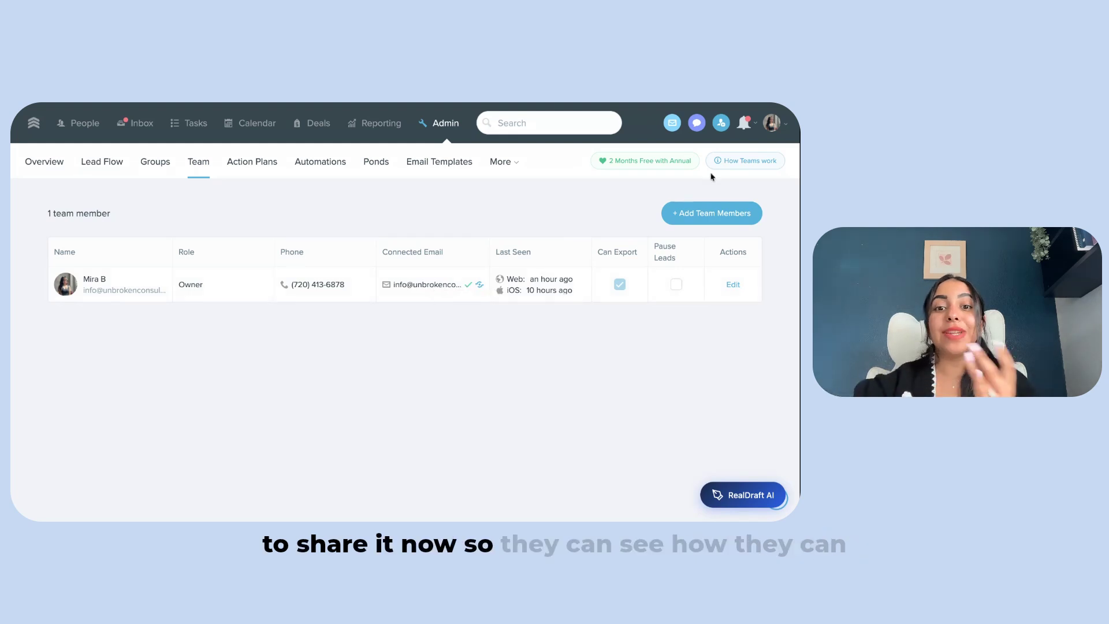
click(783, 127)
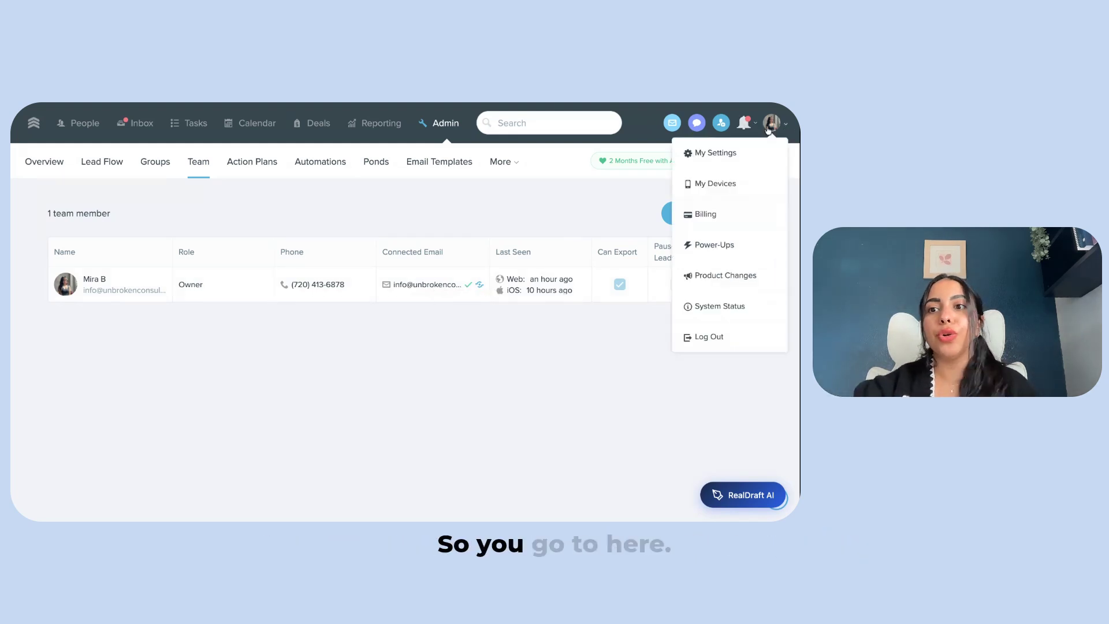
click(711, 155)
scroll(404, 289, down, 10)
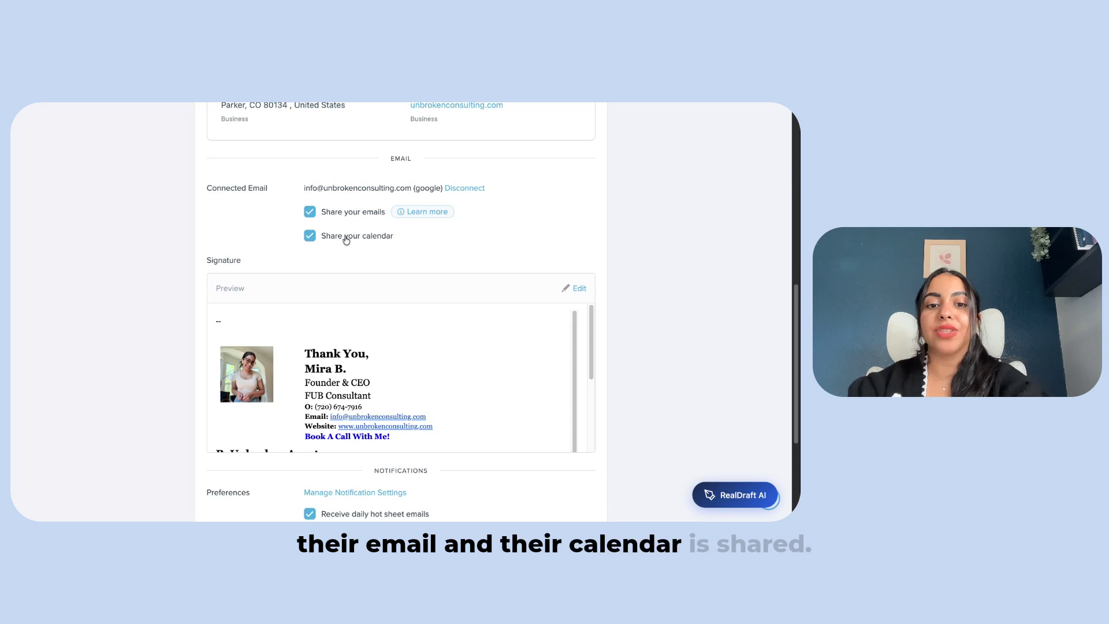
click(310, 212)
click(310, 235)
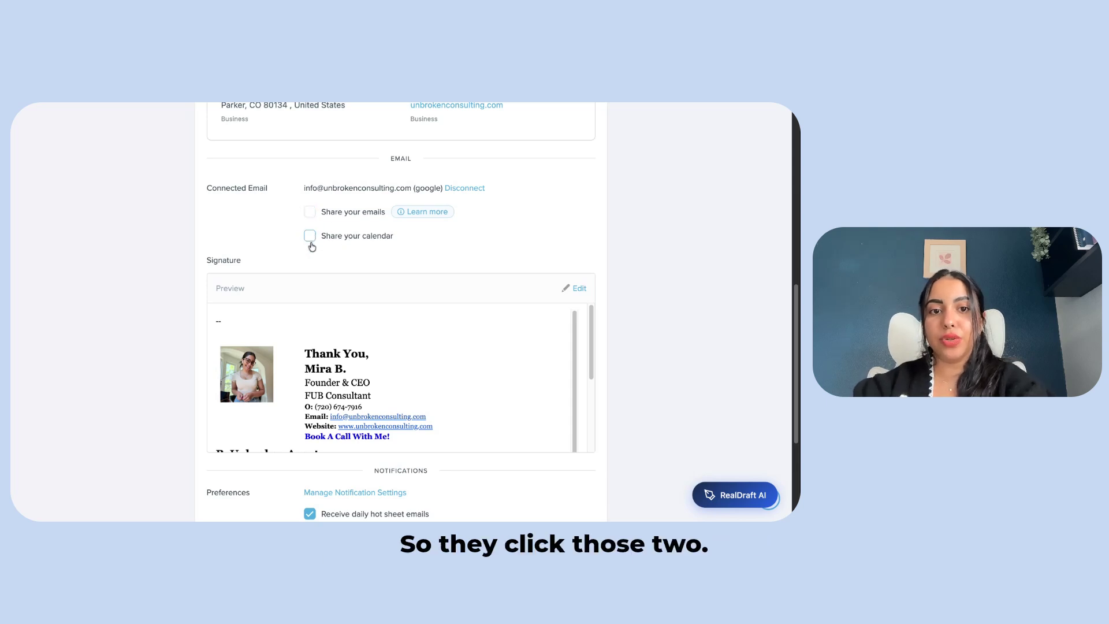
scroll(311, 254, down, 1)
scroll(324, 213, down, 5)
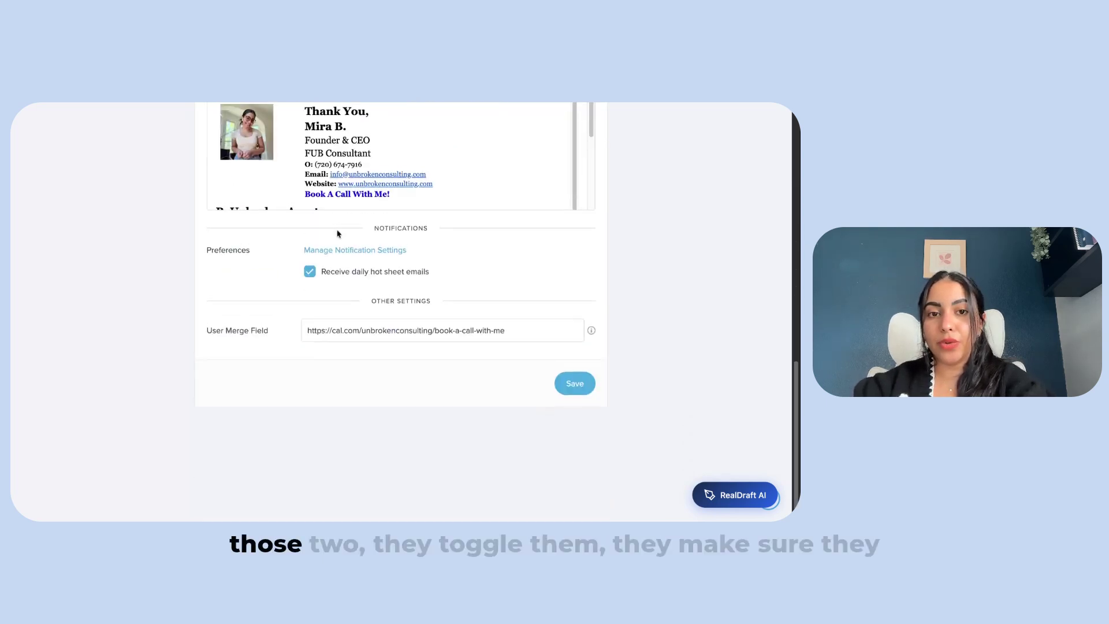
click(574, 427)
- Return to the team list in the admin settings and check the member's email sharing status
scroll(516, 321, up, 10)
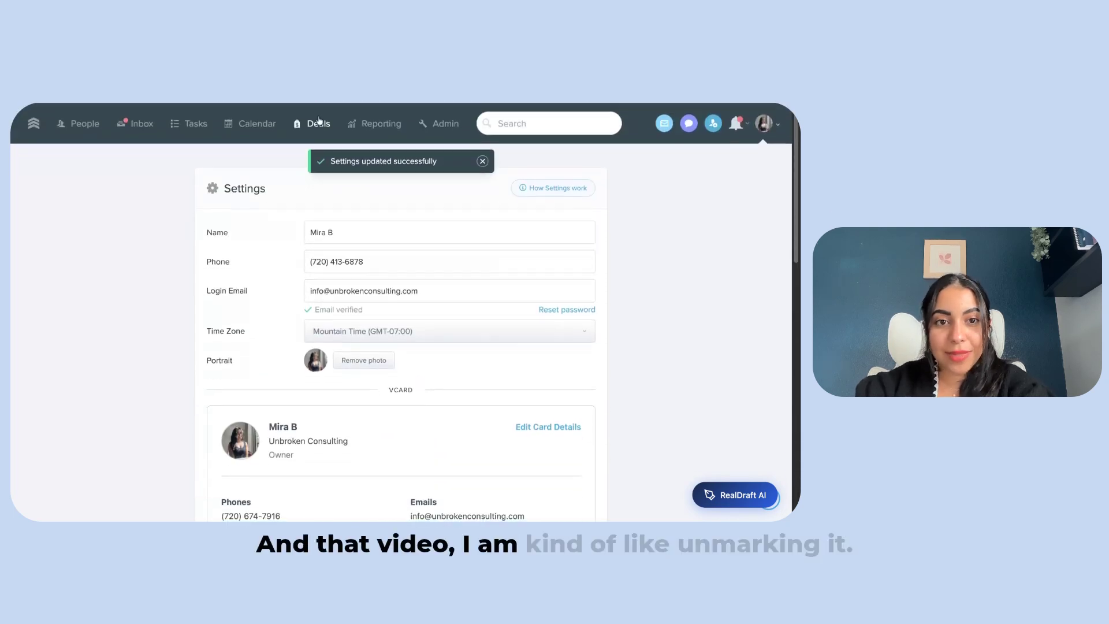
click(445, 124)
click(194, 164)
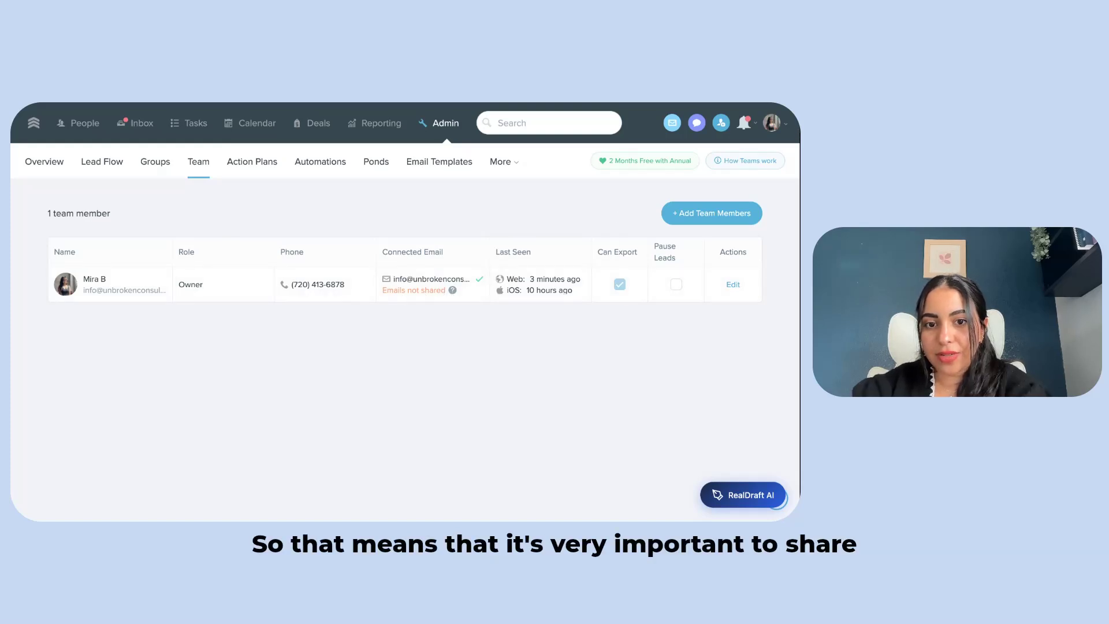
- Enable both email sharing and calendar sharing again in the personal settings and save
click(771, 123)
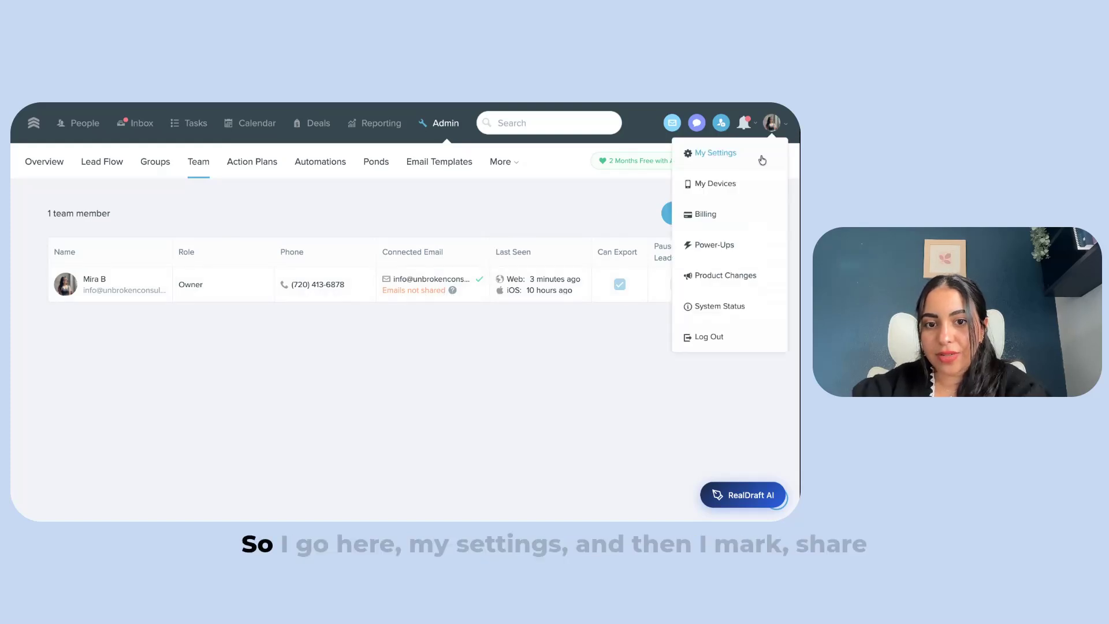
click(716, 153)
scroll(383, 323, down, 4)
click(355, 302)
click(353, 325)
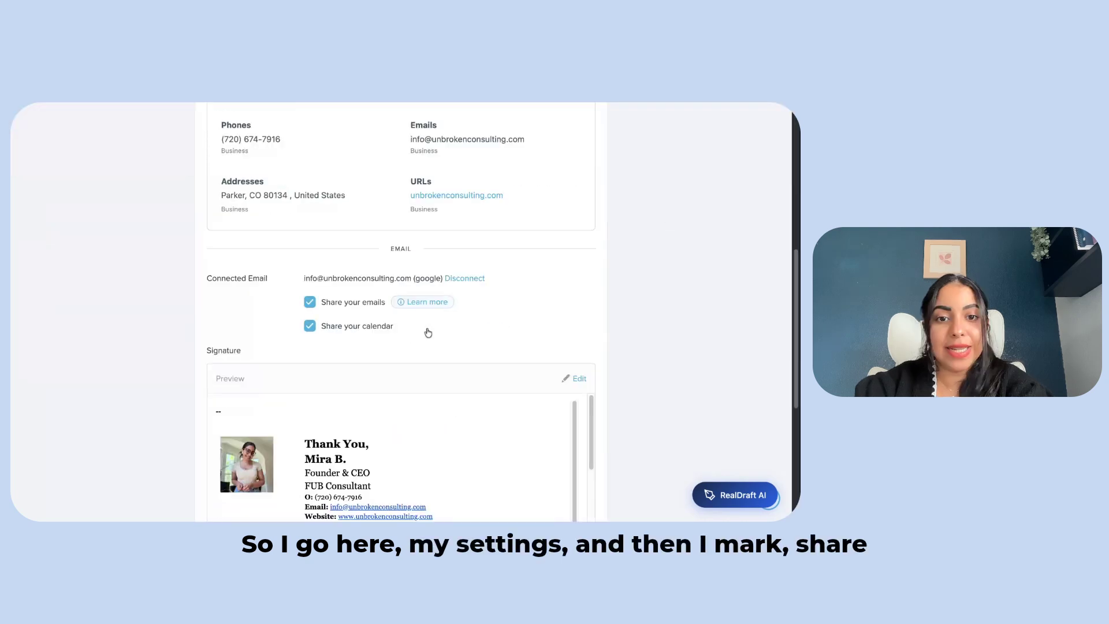
scroll(428, 333, down, 5)
click(575, 428)
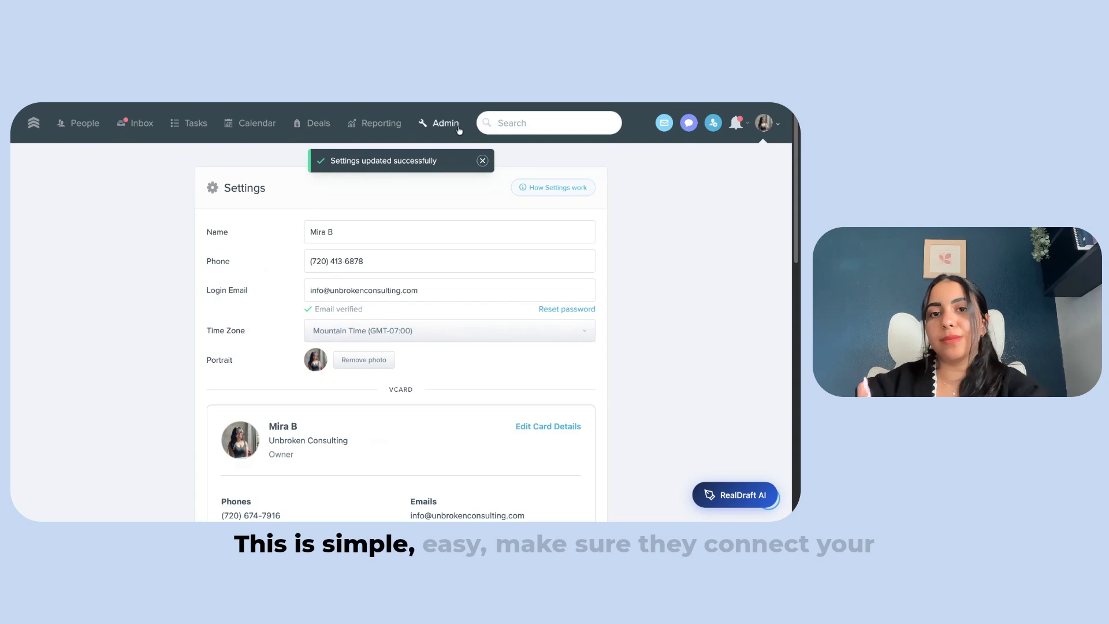
- Go back to the admin team list and examine the member's role, export permission and lead pausing options
click(459, 130)
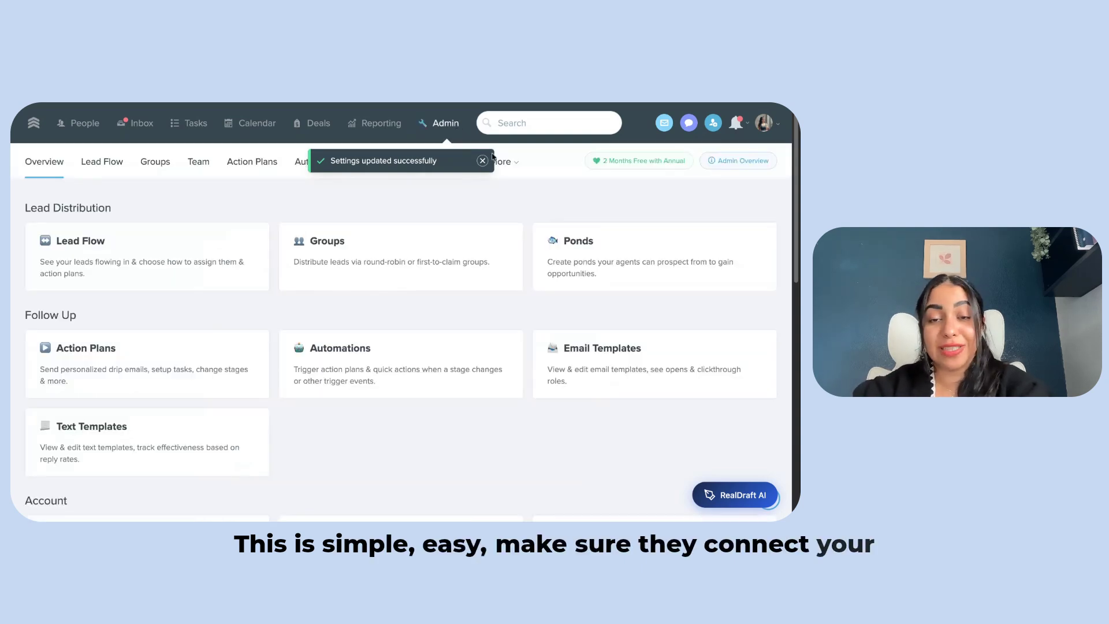
click(200, 163)
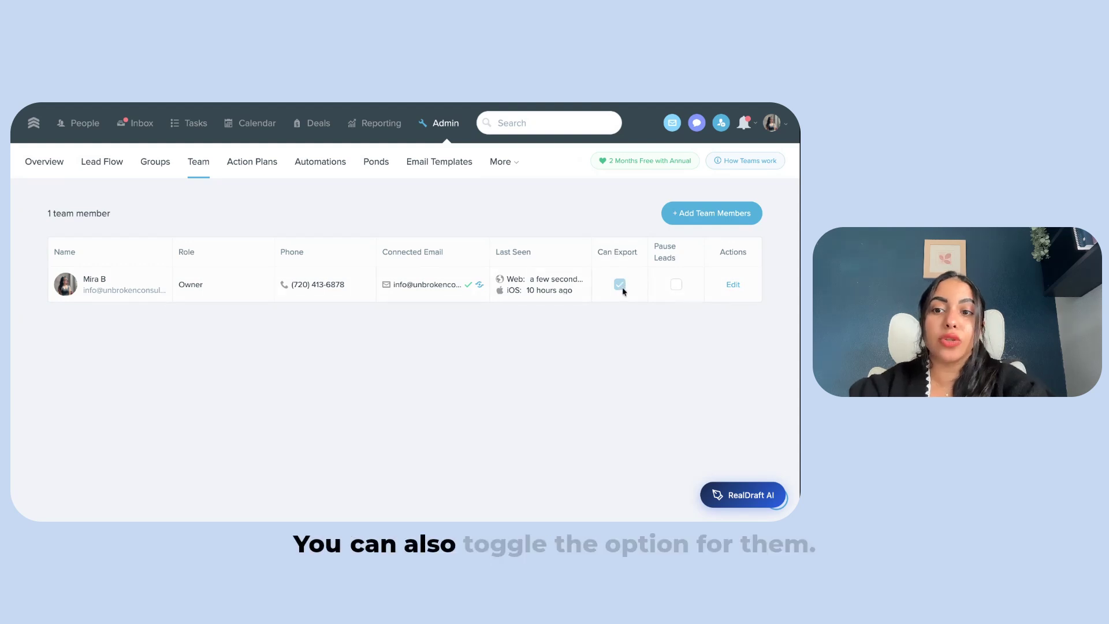
double_click(195, 285)
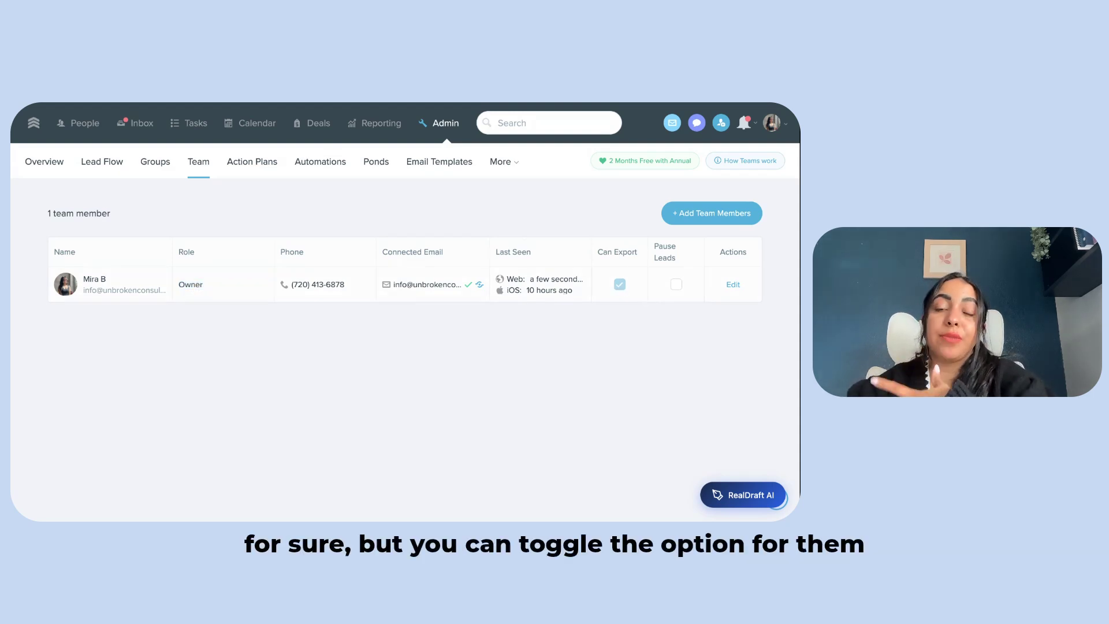
click(676, 284)
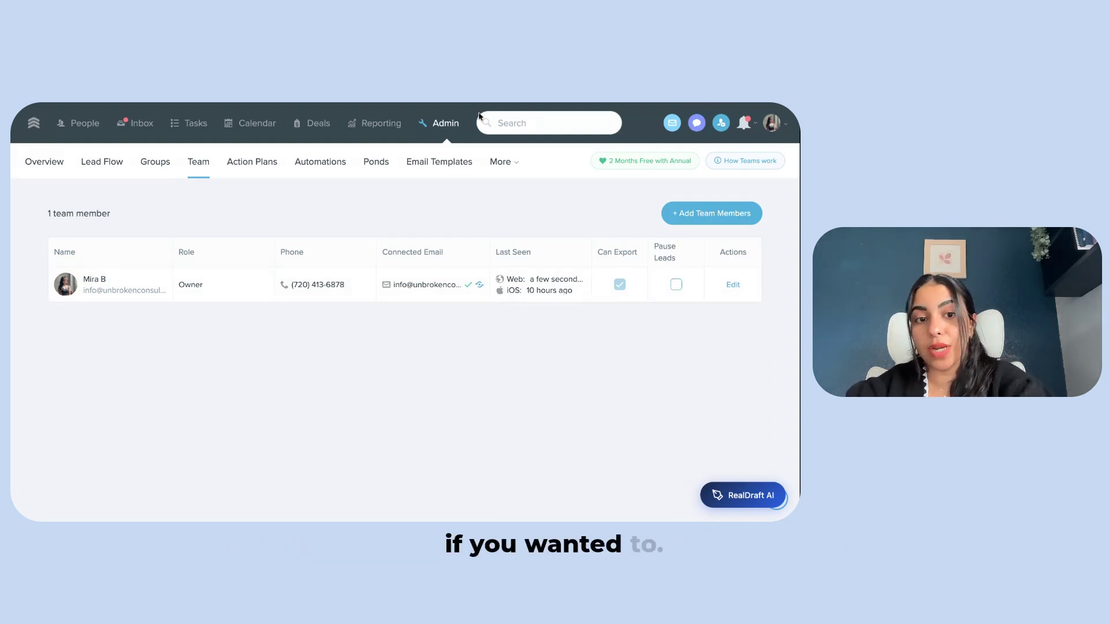
- View the team member's editable details, including role and group options, and close them without changes
click(733, 284)
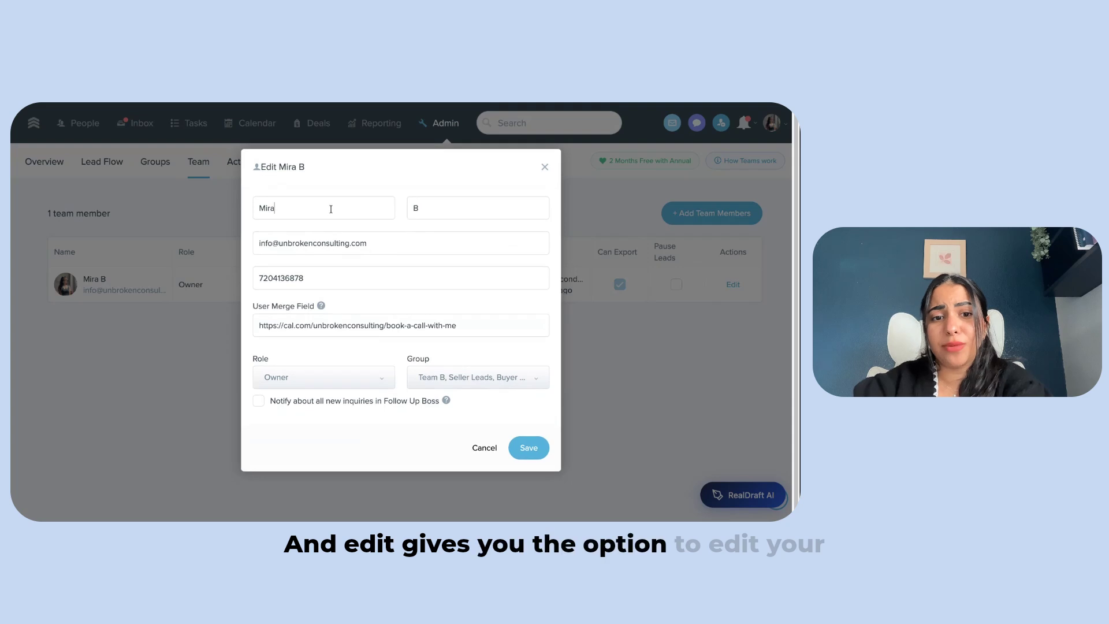
click(465, 377)
click(400, 347)
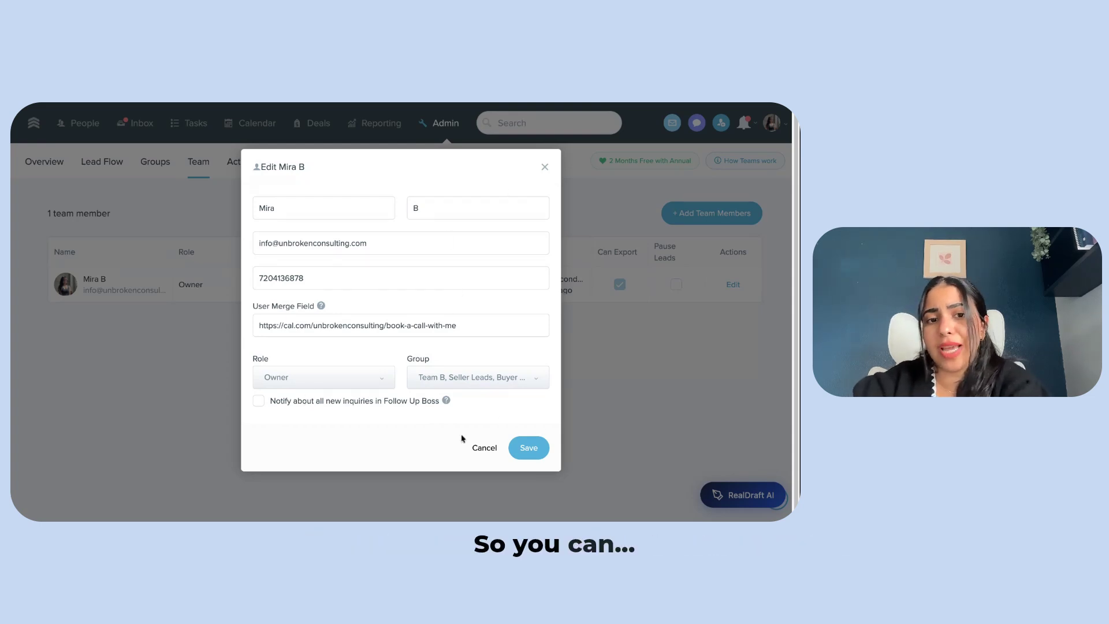
click(544, 168)
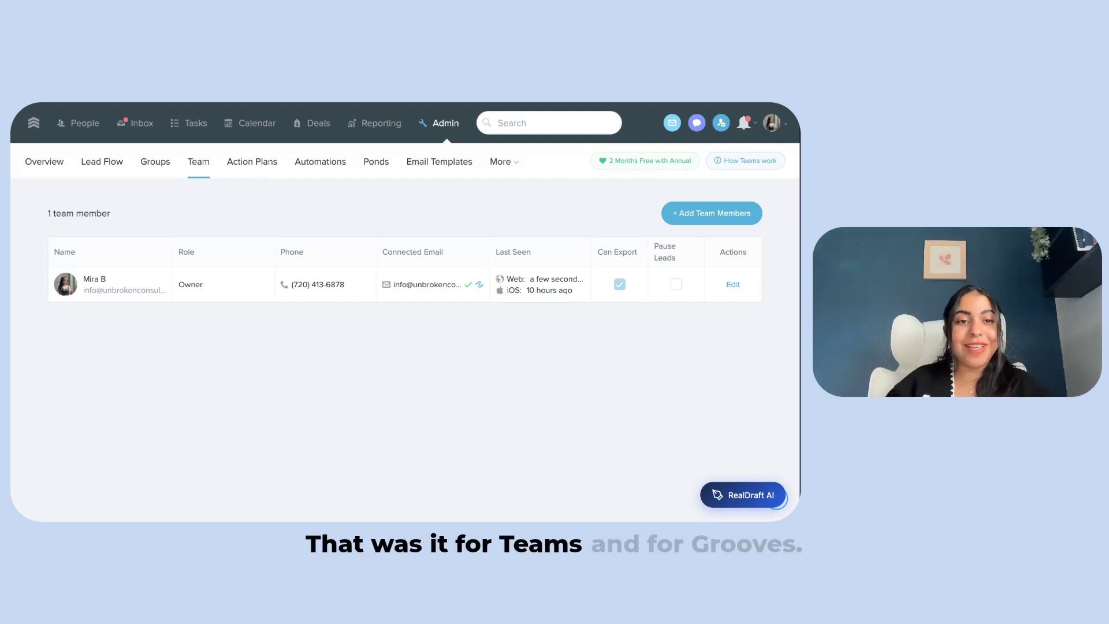
- Look over the action plans and automations areas and open the lead ponds page
click(248, 164)
click(318, 162)
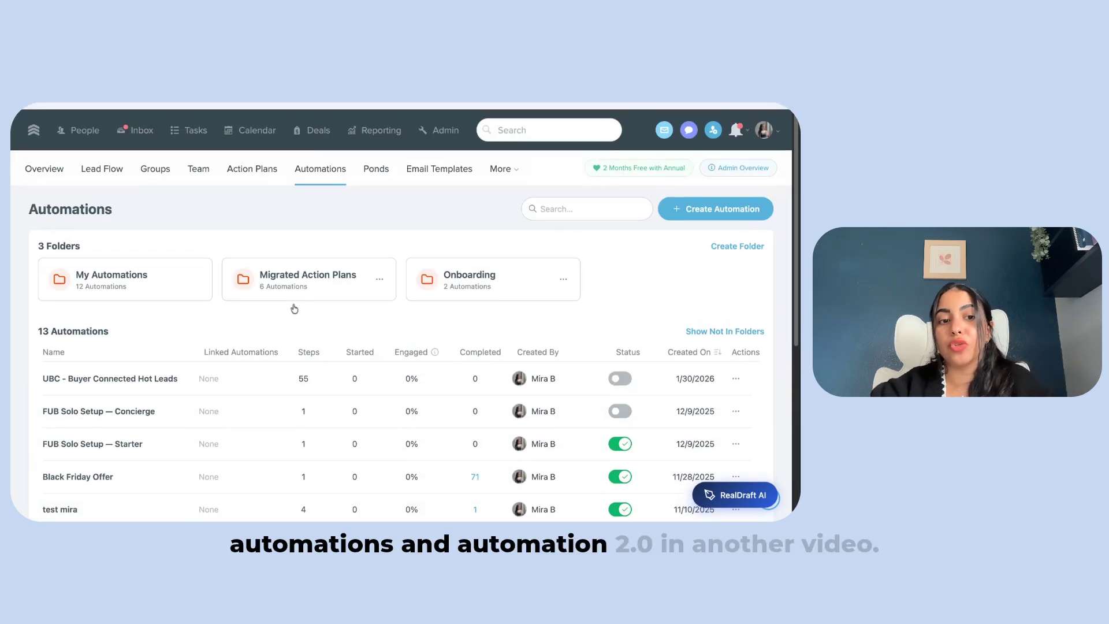
scroll(295, 309, down, 1)
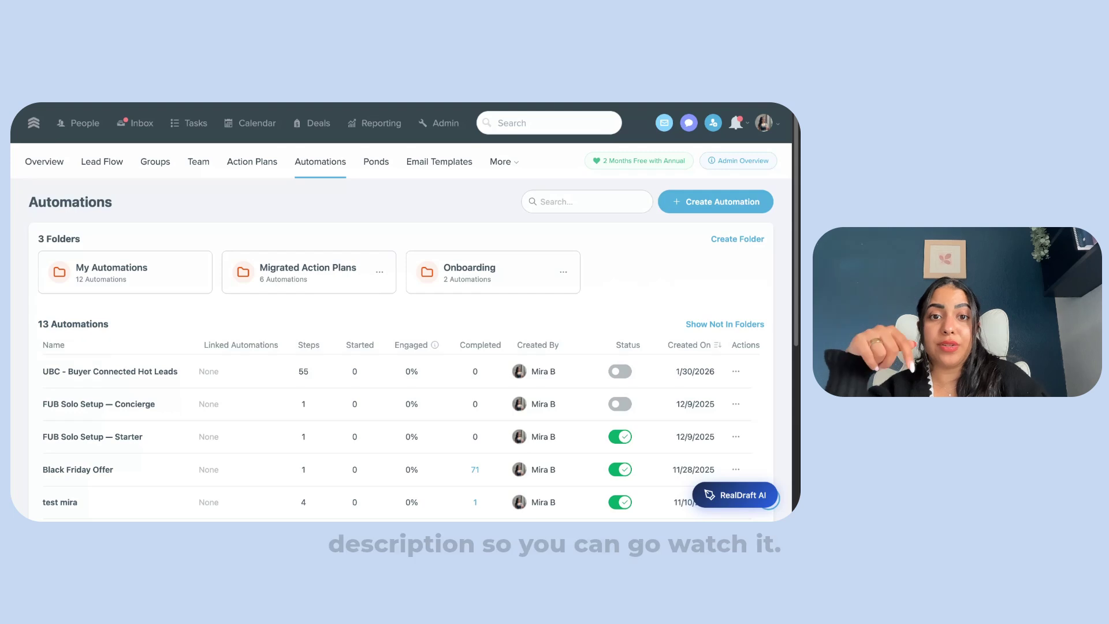
click(382, 163)
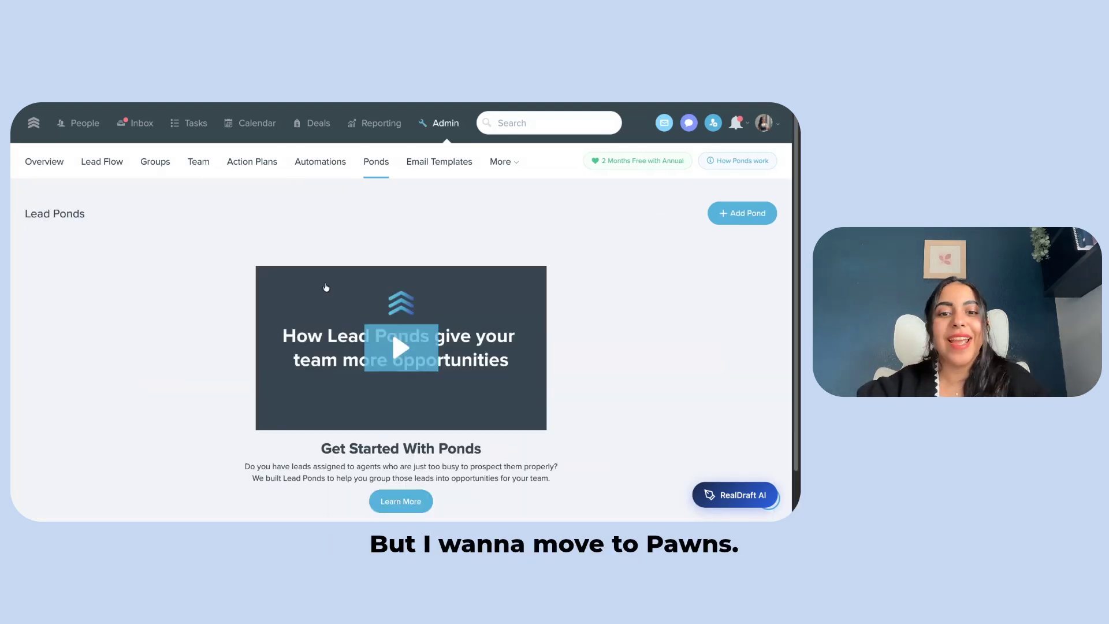
click(742, 213)
scroll(397, 305, down, 3)
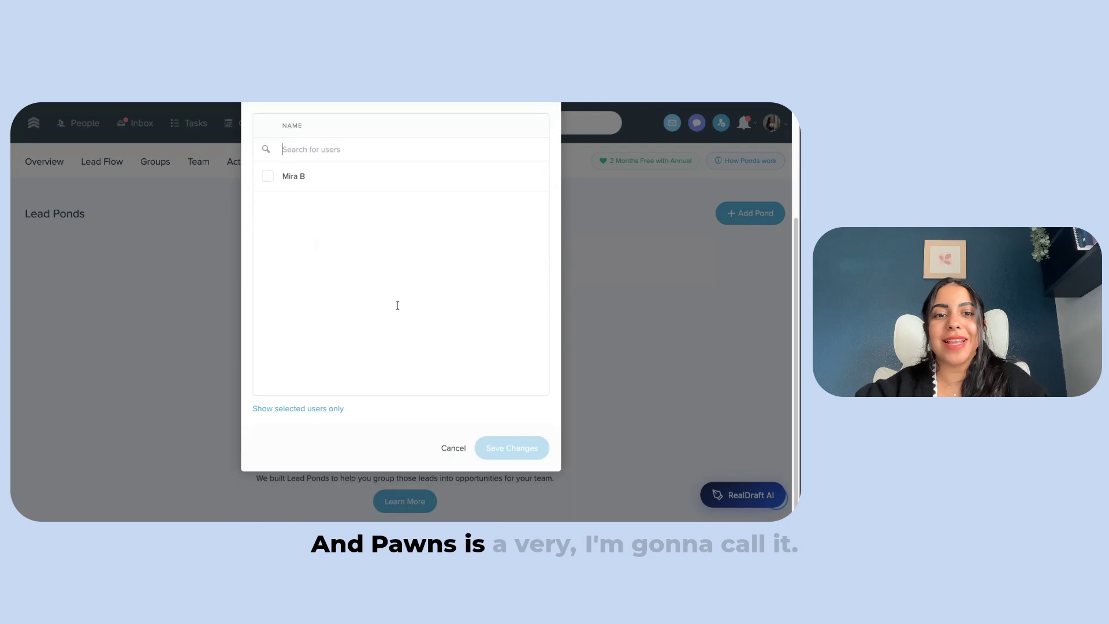
scroll(397, 305, up, 3)
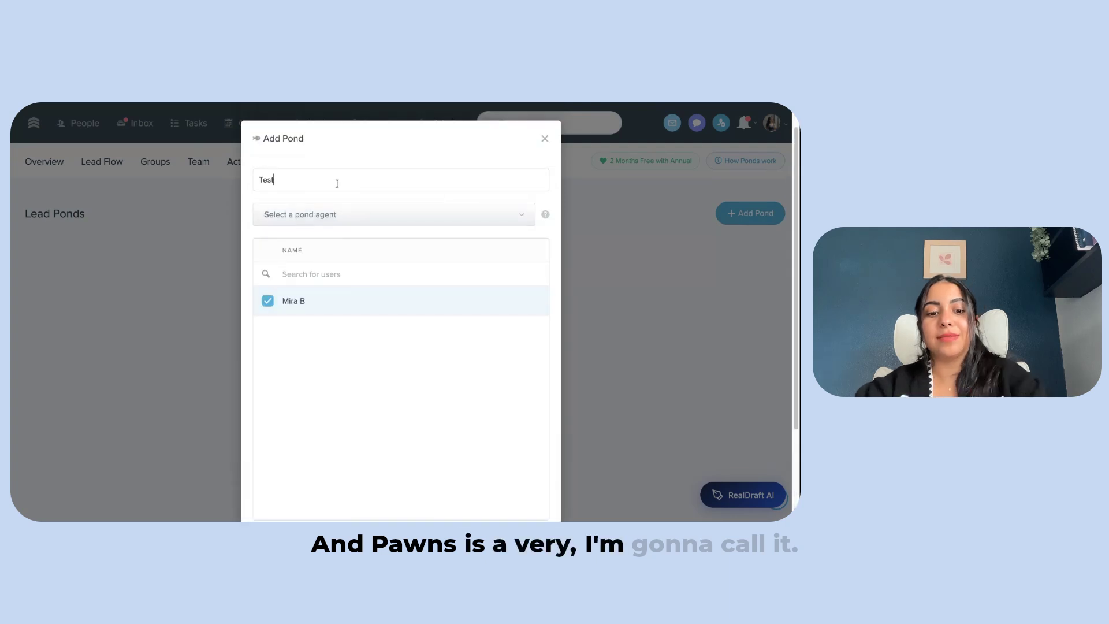
scroll(407, 268, down, 1)
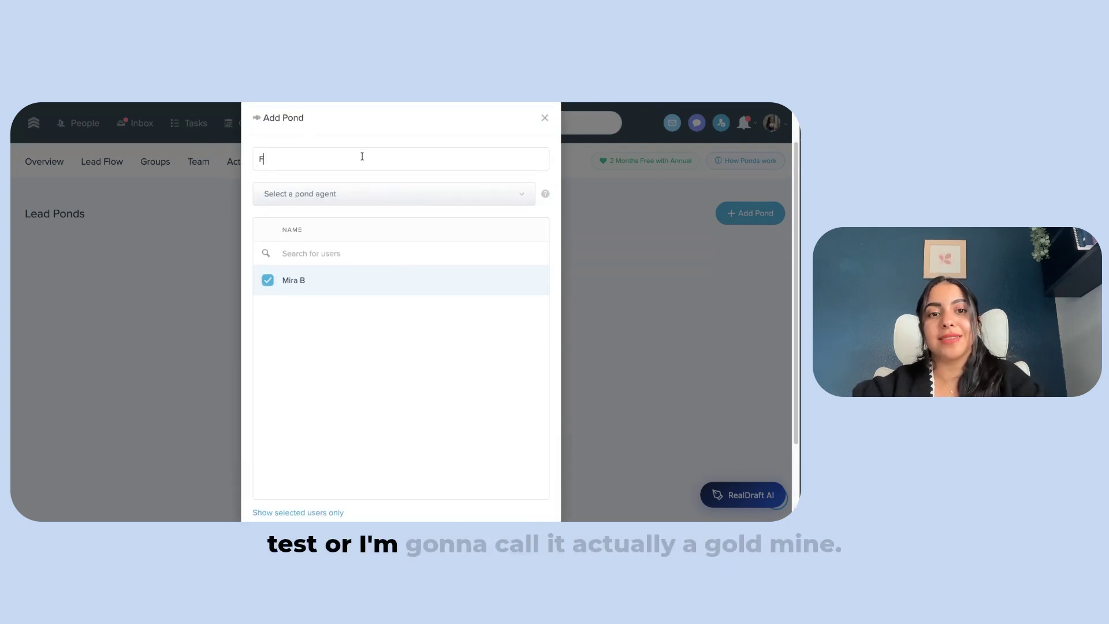
key(BackSpace)
text(Gold)
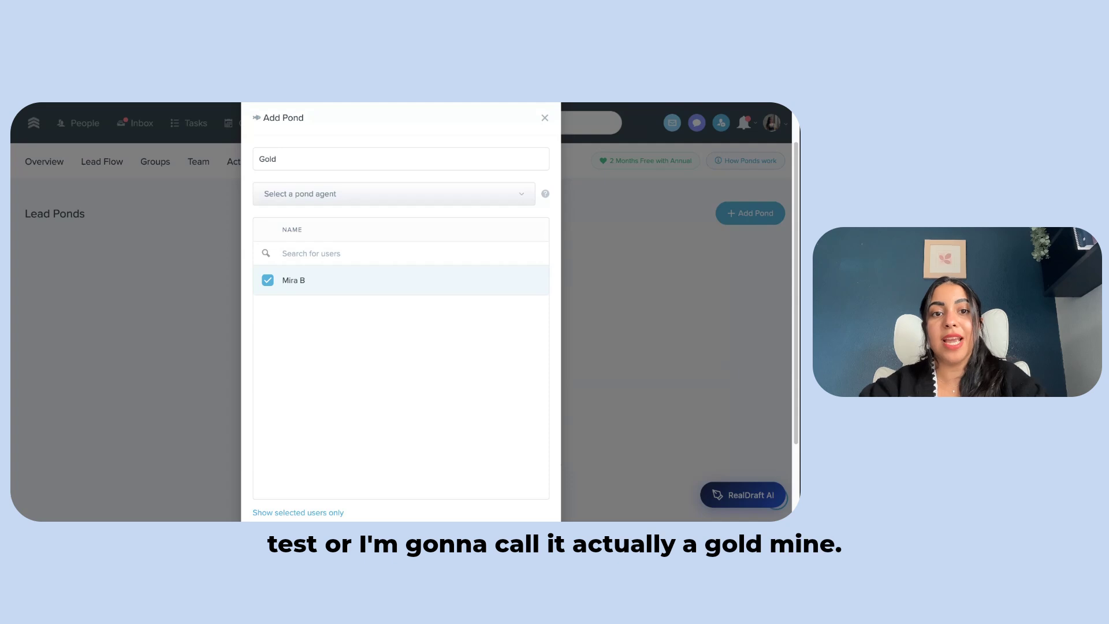
text( Mine)
scroll(371, 242, down, 3)
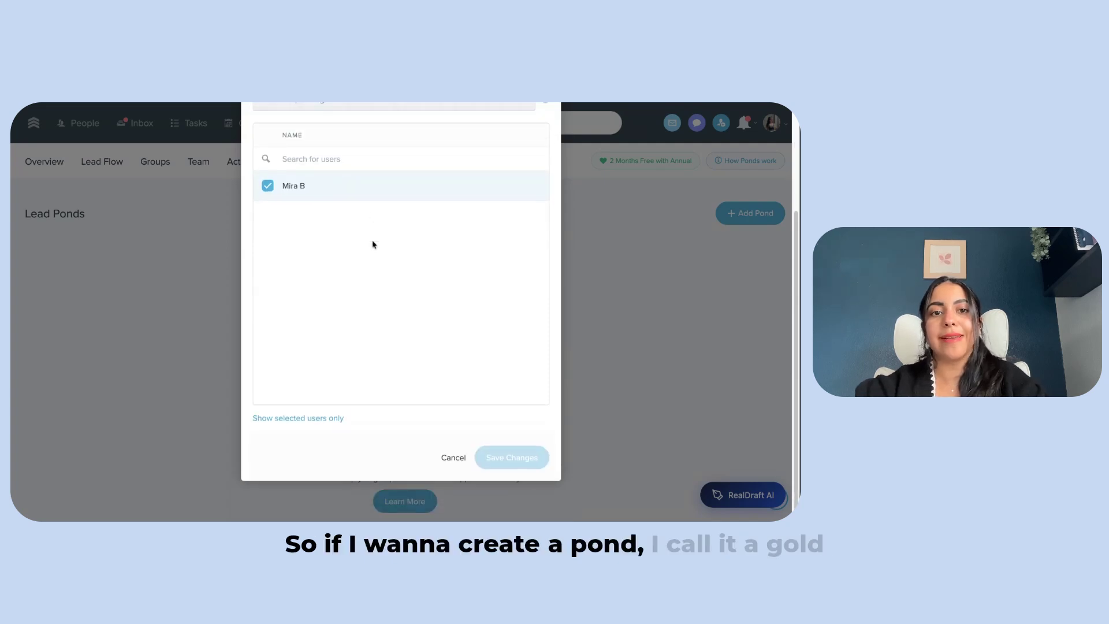
scroll(386, 154, up, 2)
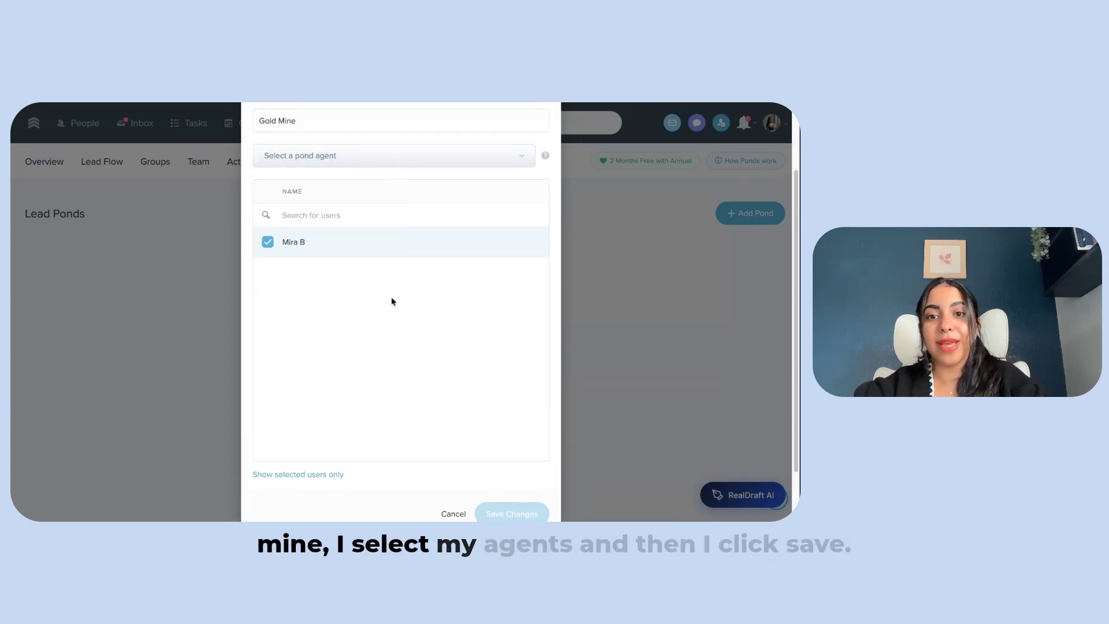
scroll(390, 299, down, 2)
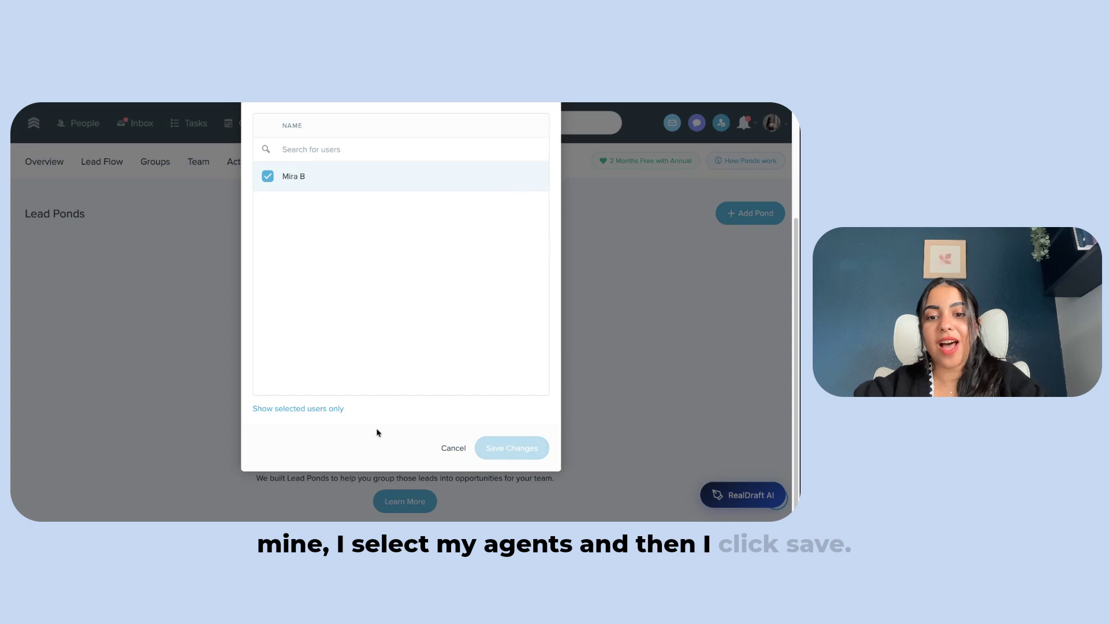
click(343, 410)
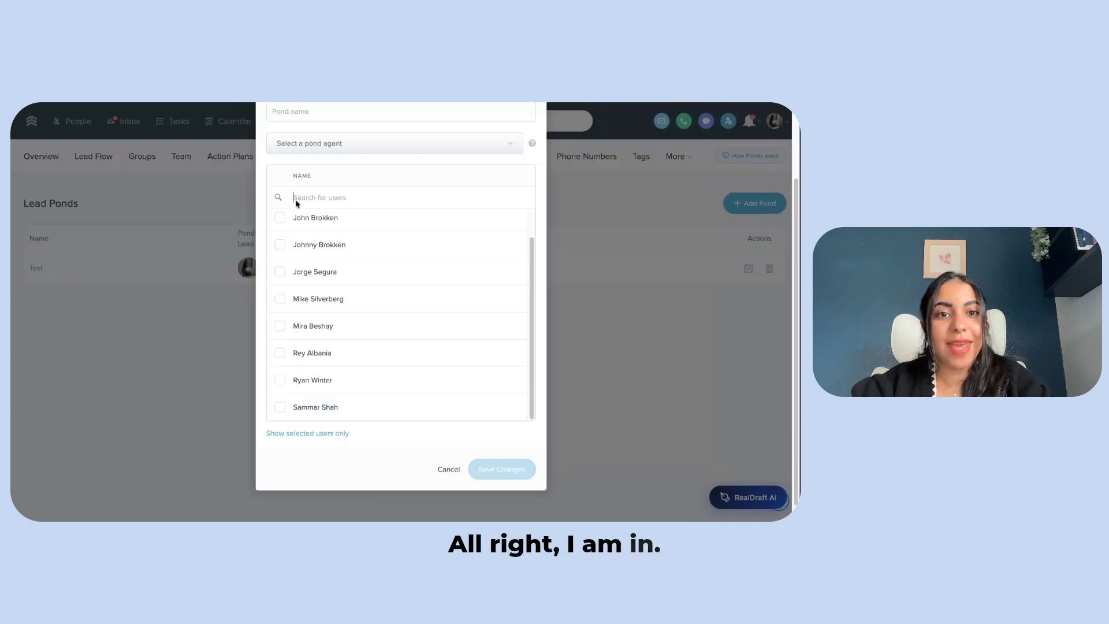
click(445, 468)
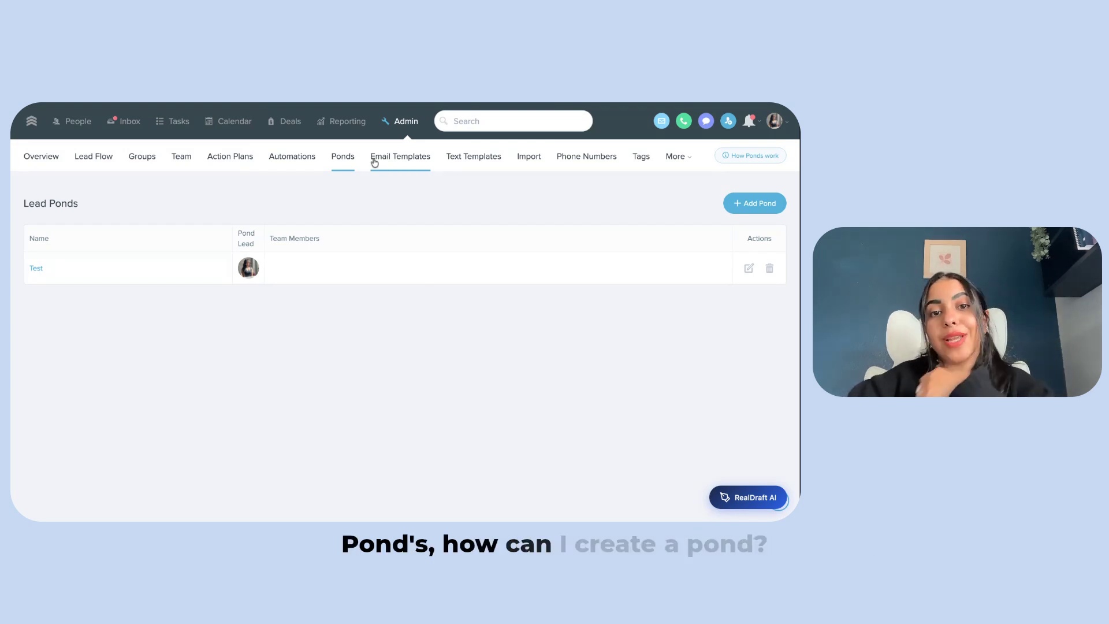
- Start adding a new lead pond and enter Gold Mine as its name
click(756, 210)
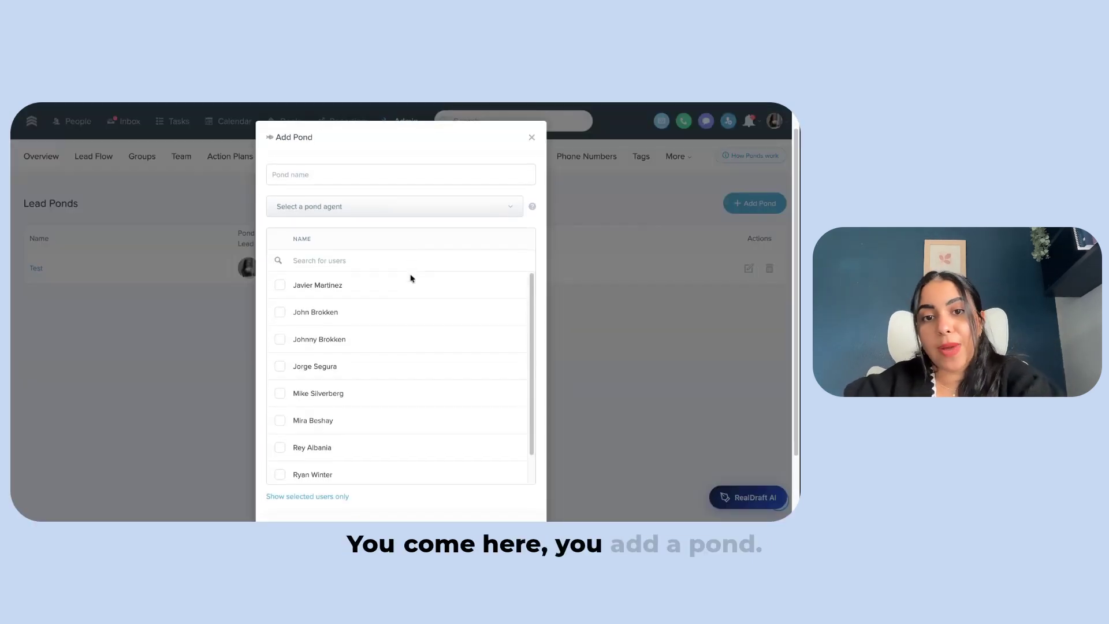
click(391, 187)
text(Gold )
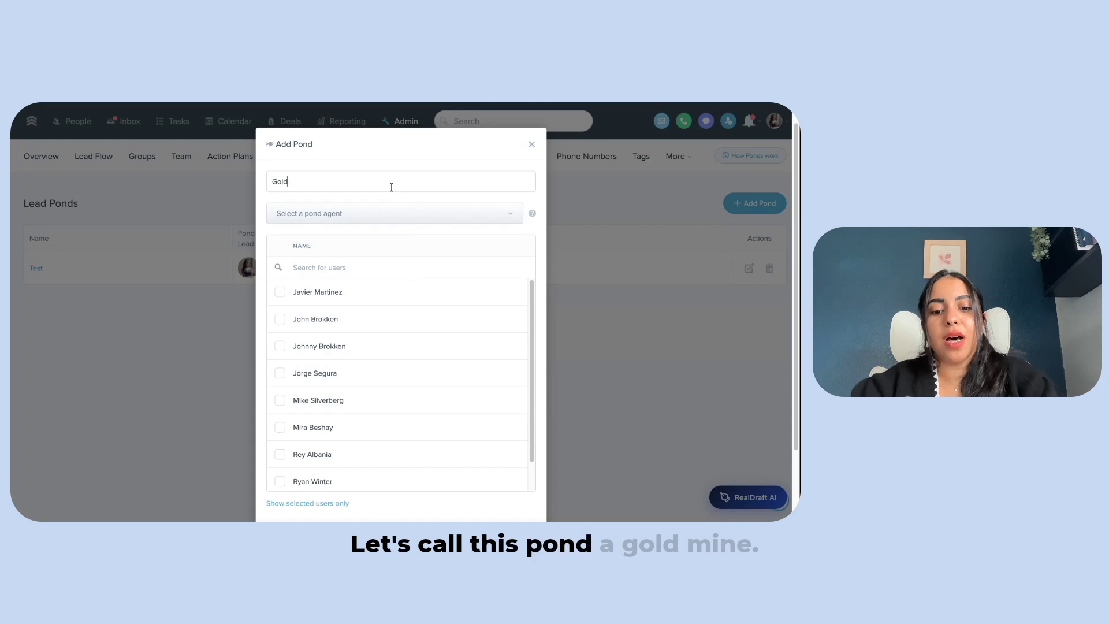
text(Mine)
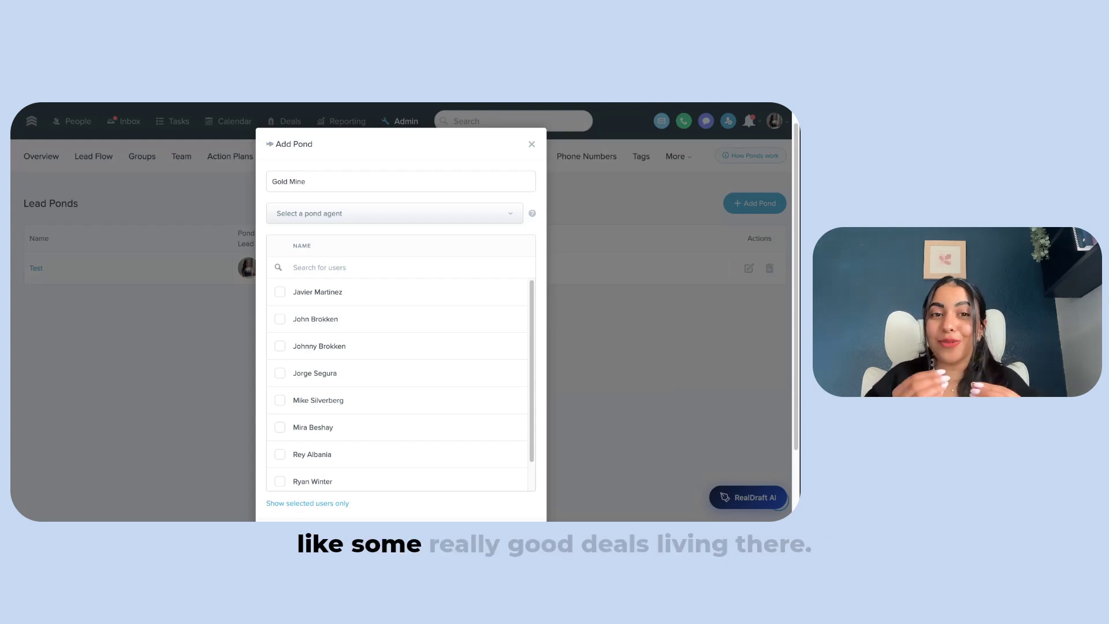
- Replace the new pond's name with Listing
key(BackSpace)
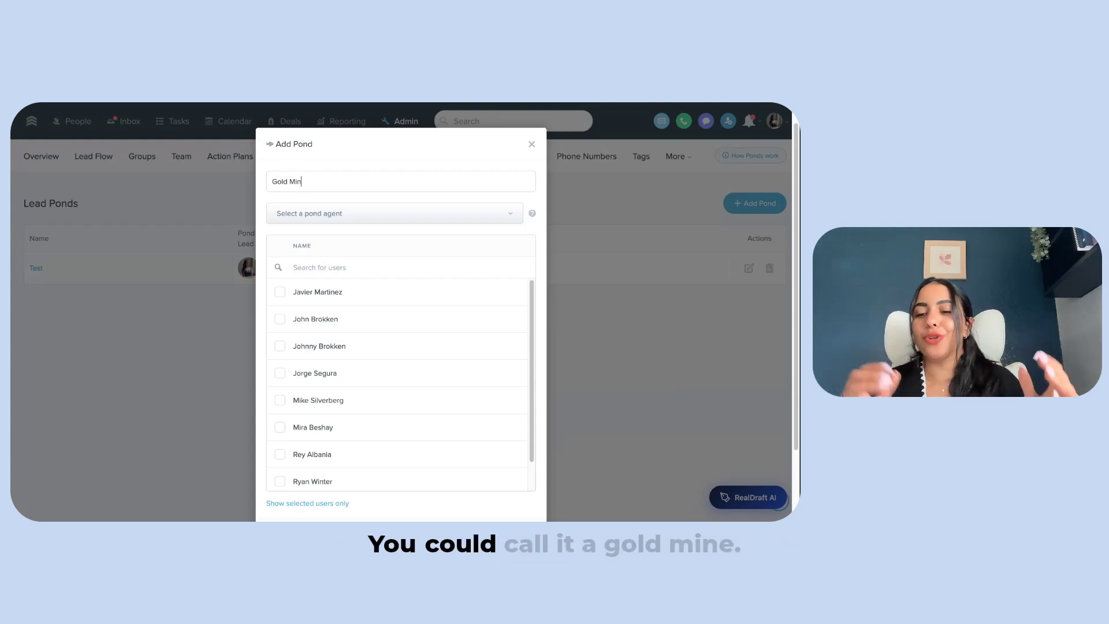
key(BackSpace)
key(BackSpace)
key(BackSpace)
key(BackSpace)
key(BackSpace)
key(BackSpace)
key(BackSpace)
key(BackSpace)
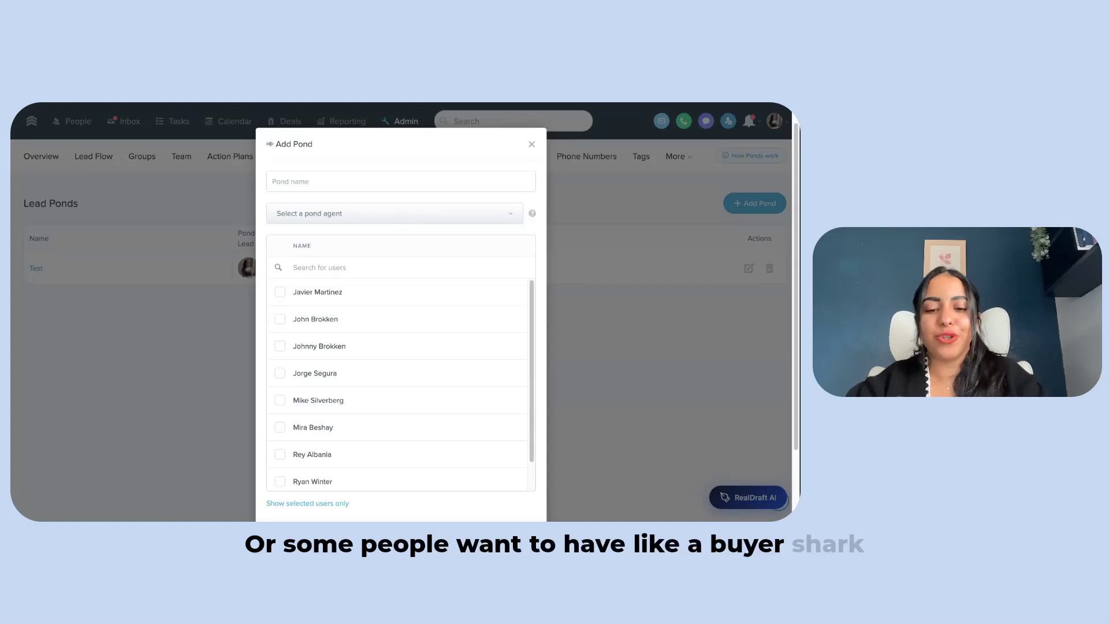
text(List)
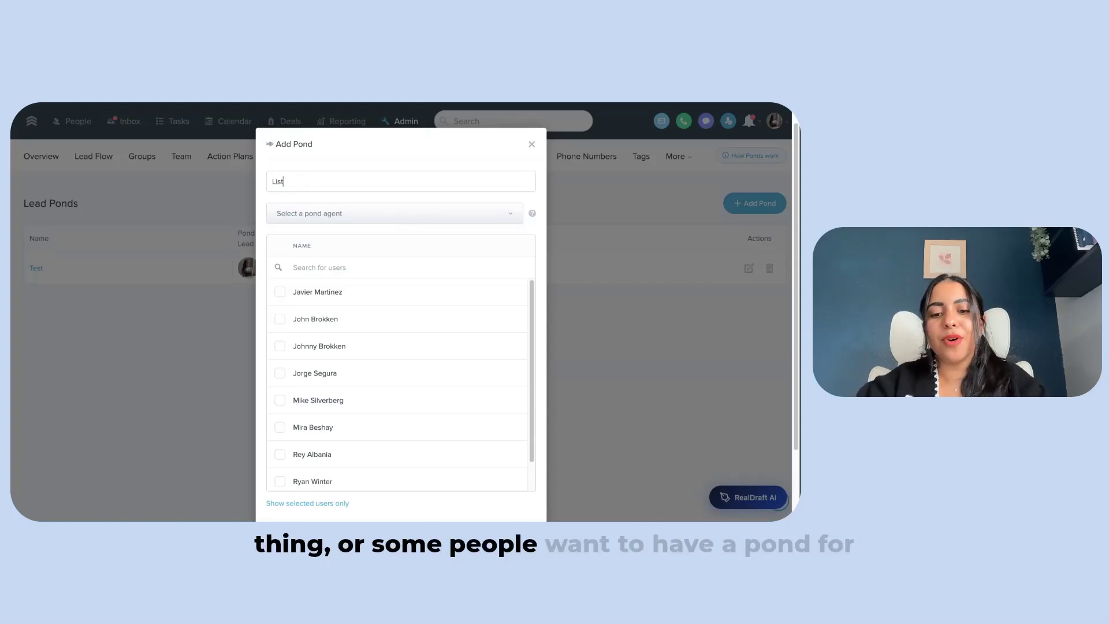
text(ing)
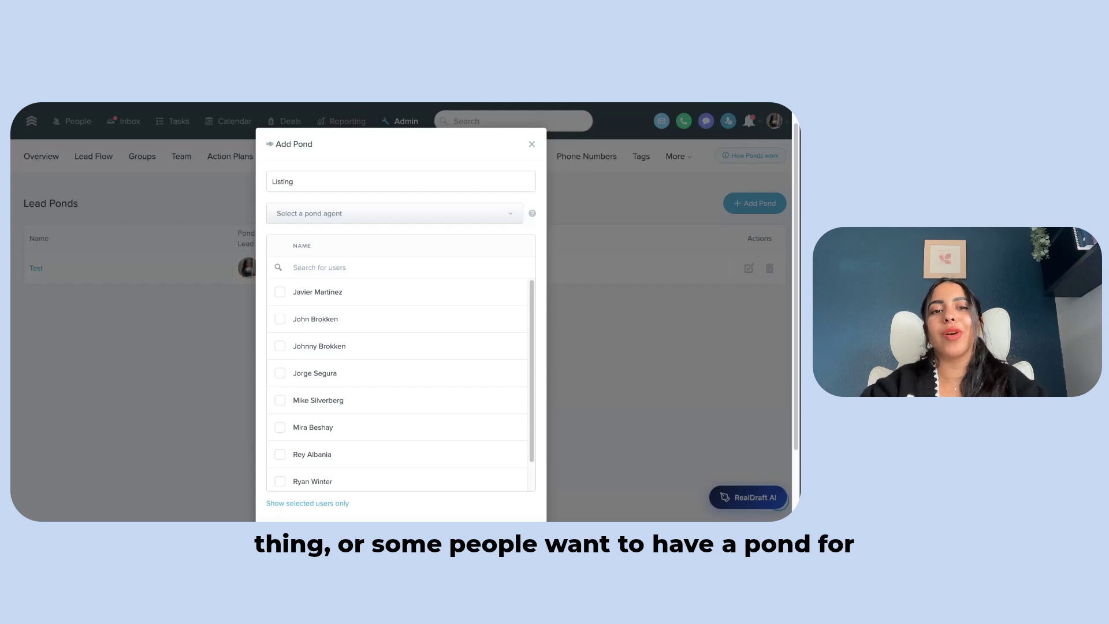
- Change the new pond's name to Vendor
key(BackSpace)
key(BackSpace)
key(BackSpace)
key(BackSpace)
text(V)
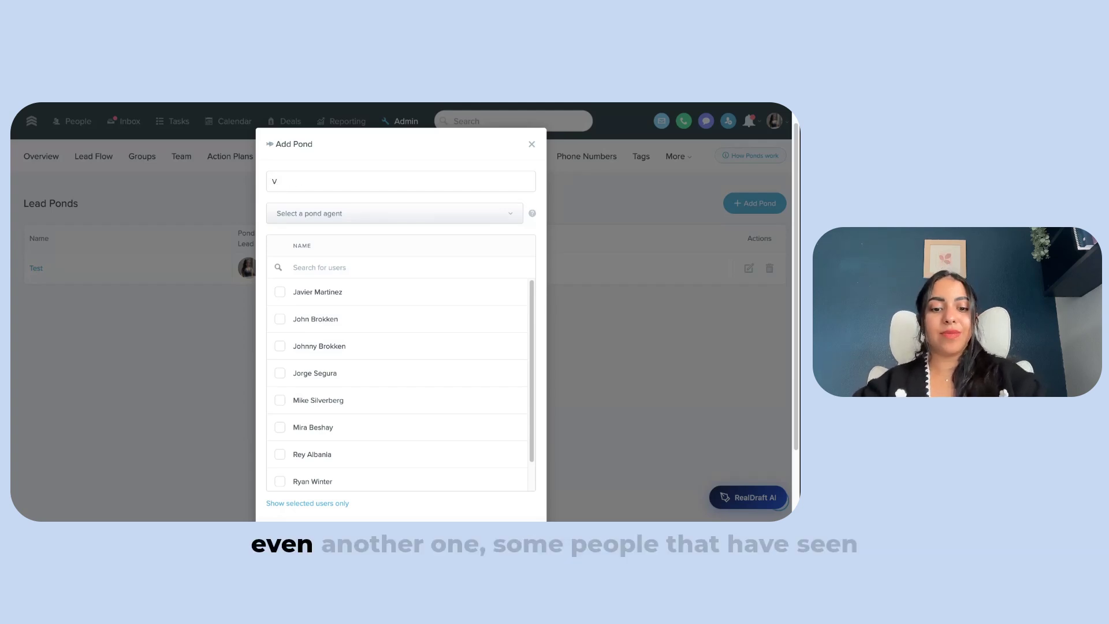
text(endor)
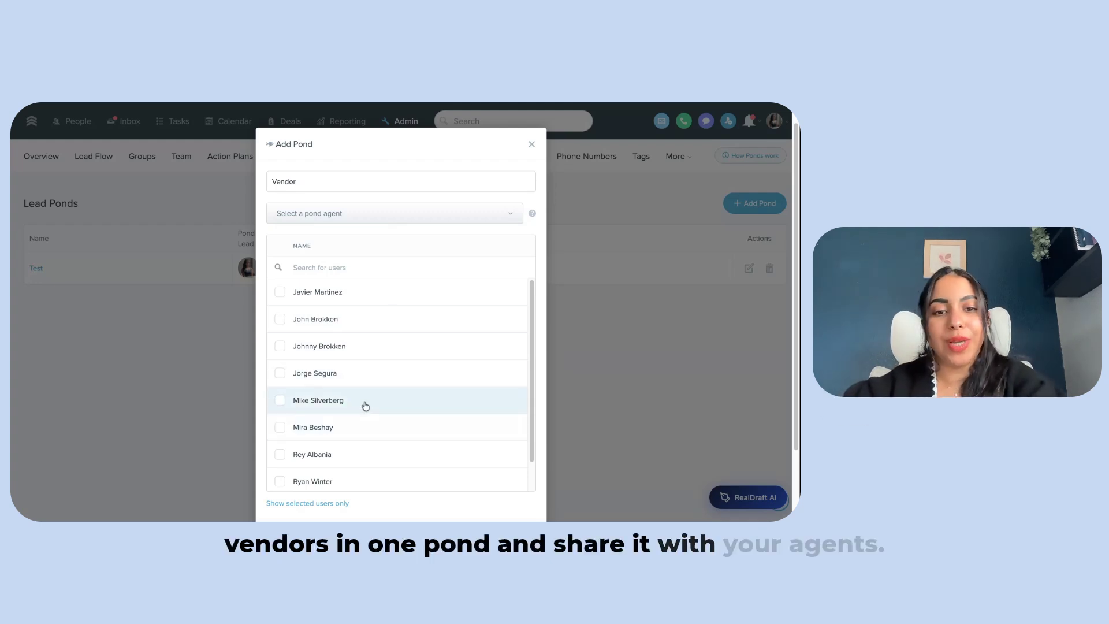
- Give the second, sixth and seventh users in the list access to the Vendor pond
click(389, 317)
scroll(355, 398, down, 1)
click(352, 403)
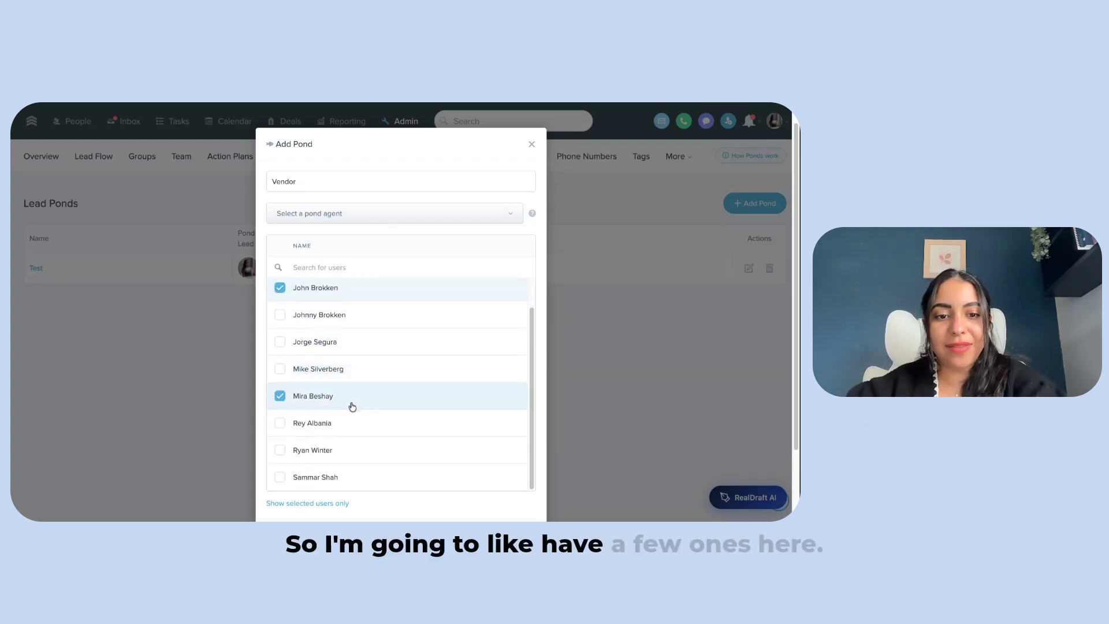
click(350, 424)
scroll(349, 431, down, 3)
scroll(399, 282, up, 3)
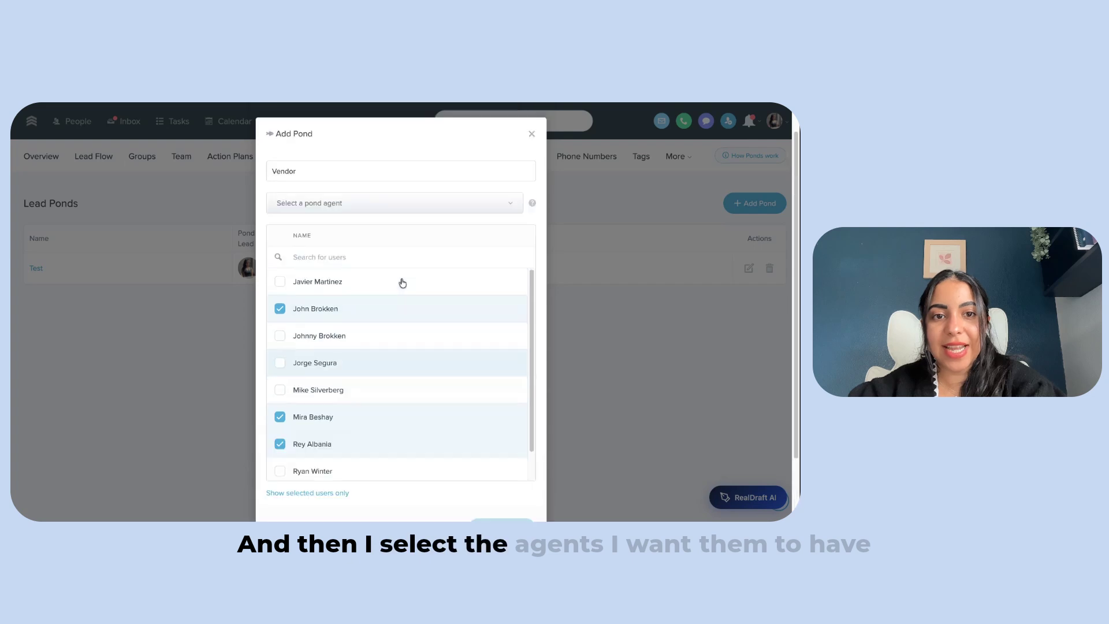
scroll(375, 183, down, 3)
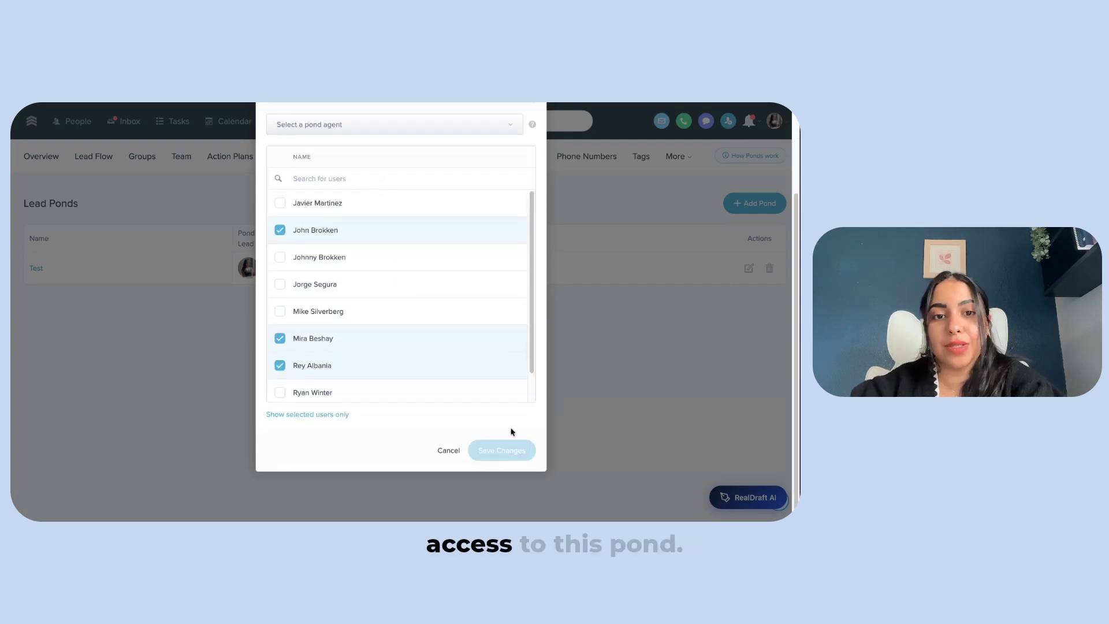
scroll(345, 362, up, 1)
scroll(344, 362, up, 1)
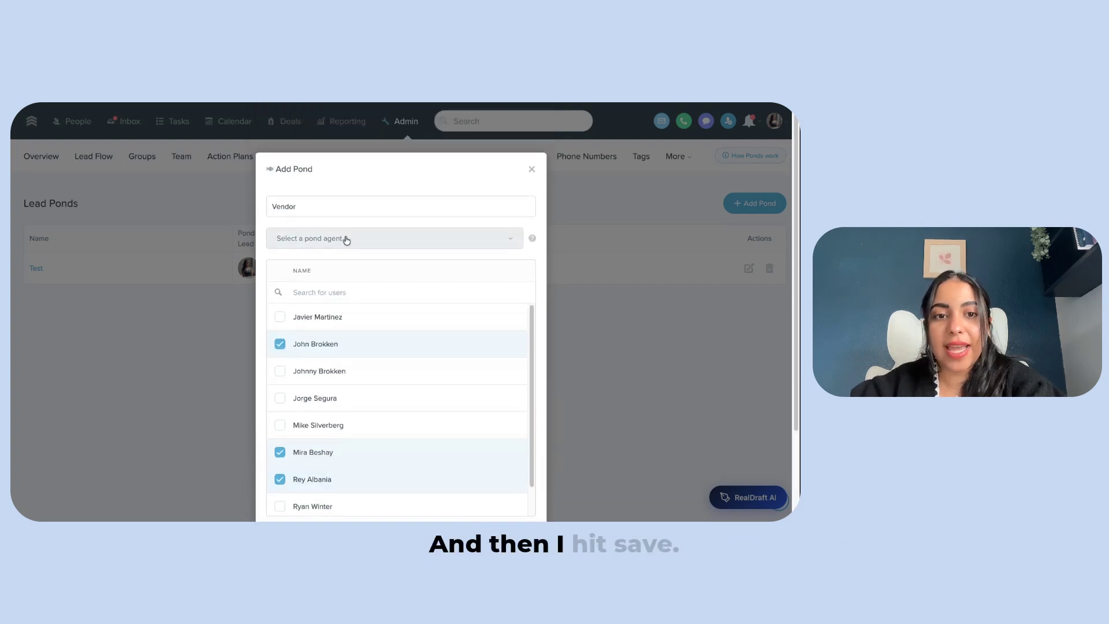
click(346, 239)
scroll(445, 237, down, 1)
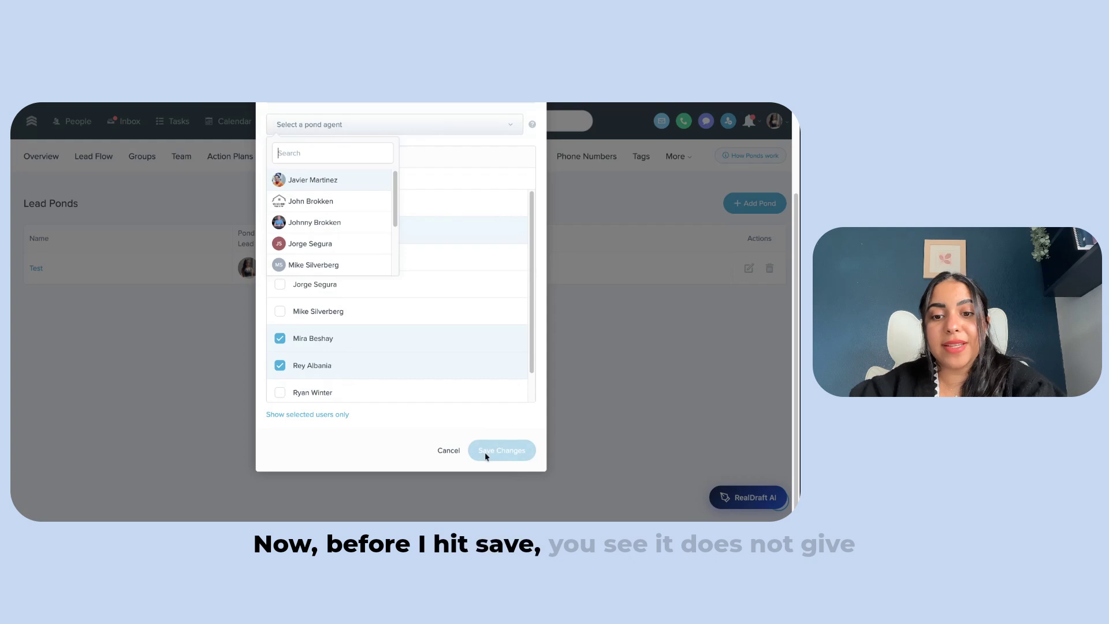
scroll(478, 396, up, 2)
click(466, 224)
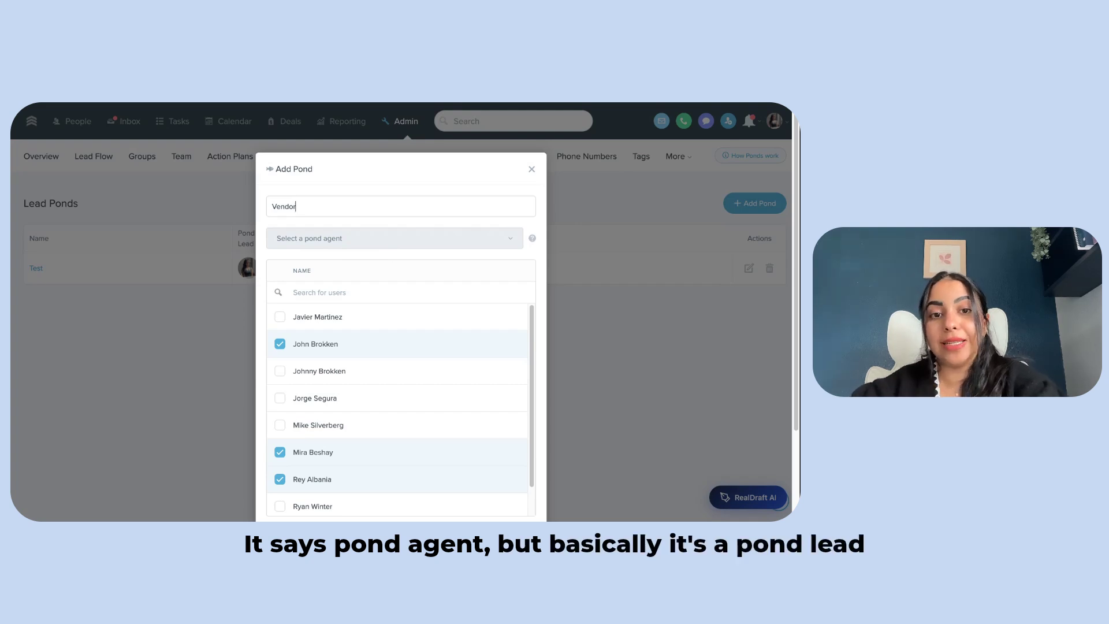
- Assign your own user as the pond agent and save the Vendor pond
click(384, 238)
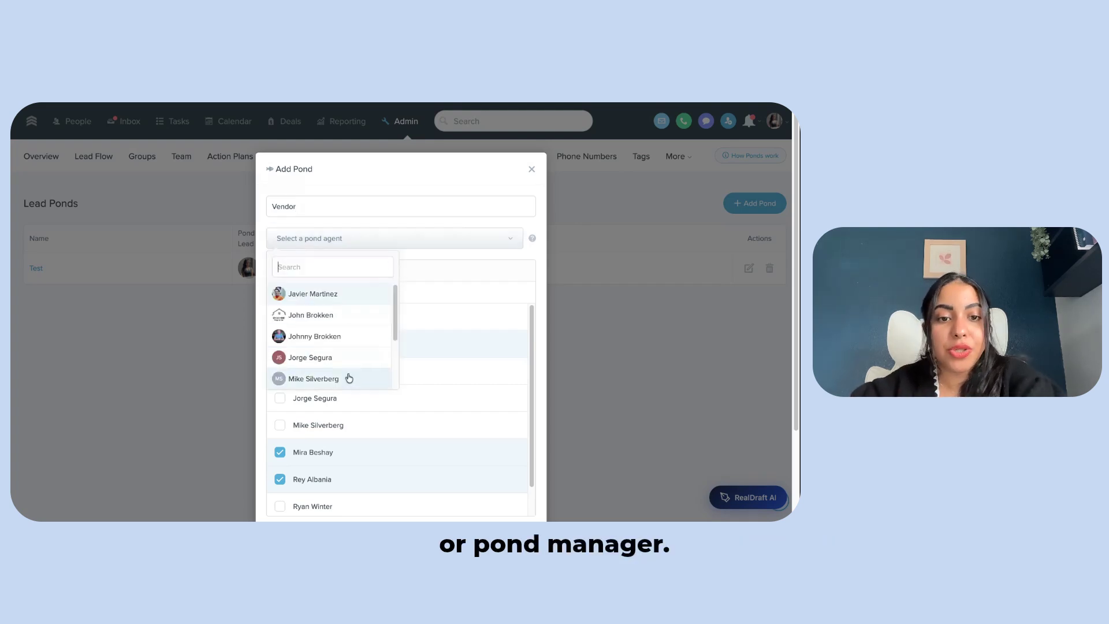
scroll(349, 377, down, 2)
click(345, 321)
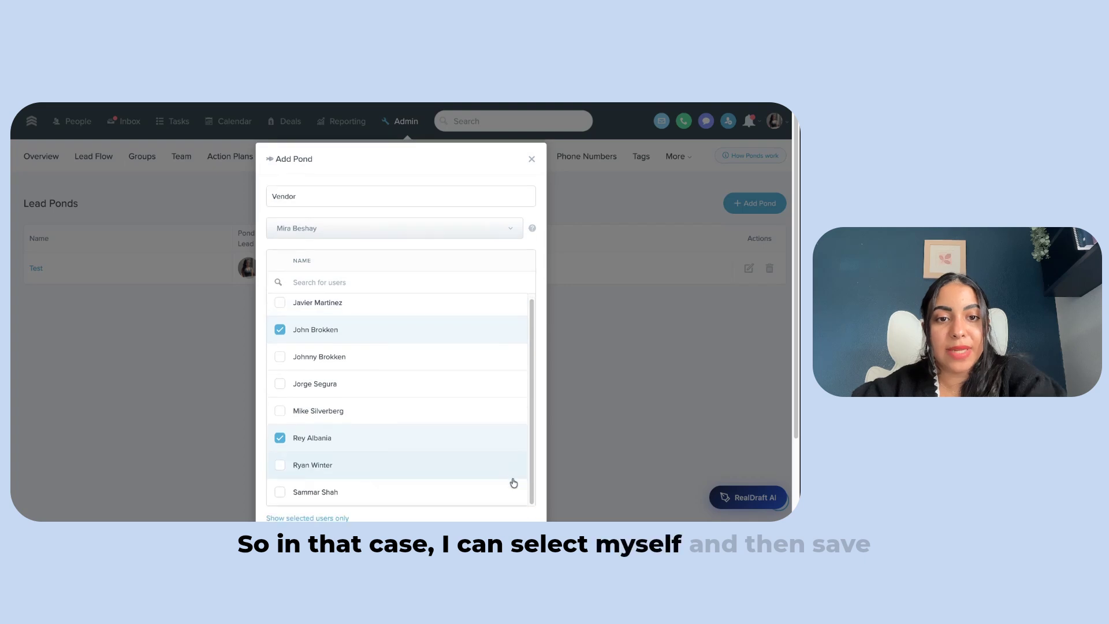
scroll(514, 483, down, 3)
click(502, 451)
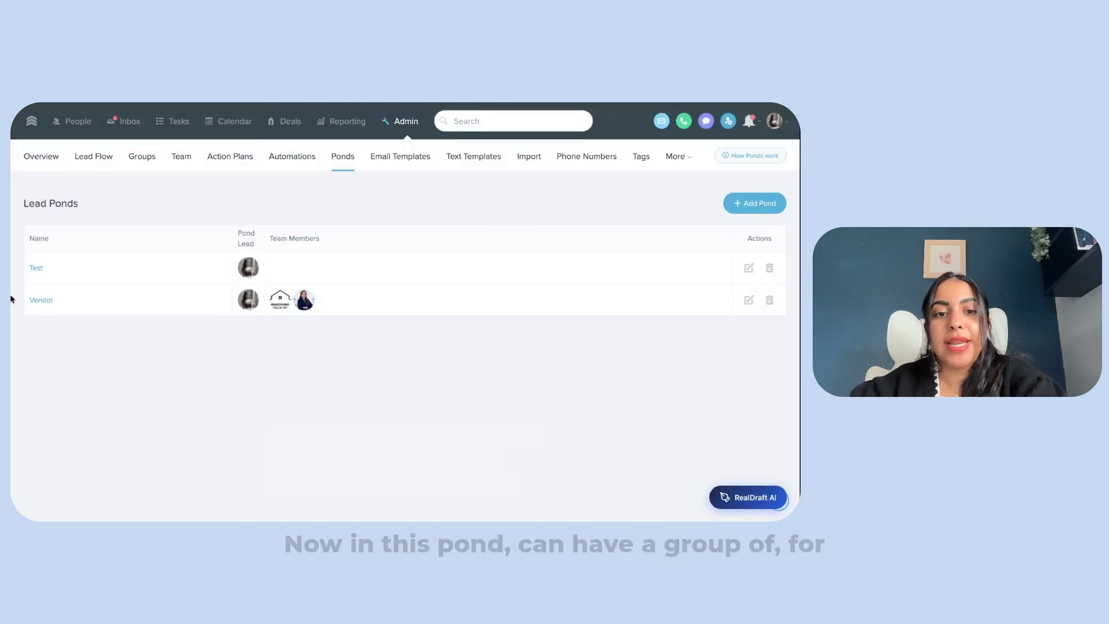
- Open the people in the Vendor pond and switch to the Contractors smart list
click(42, 301)
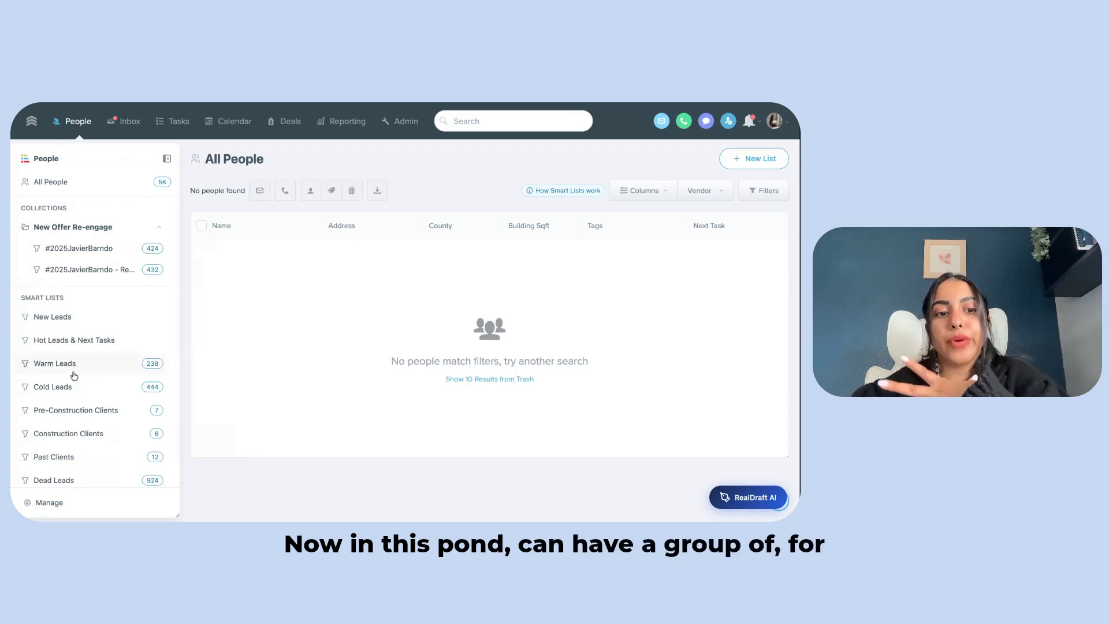
scroll(74, 376, down, 1)
scroll(77, 320, down, 3)
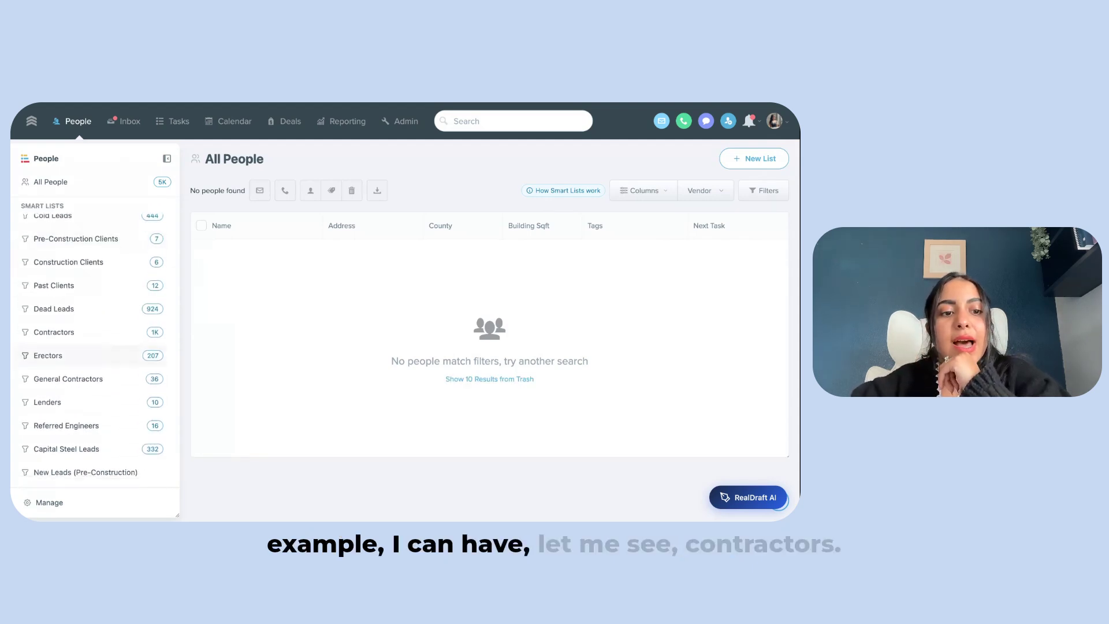
click(77, 319)
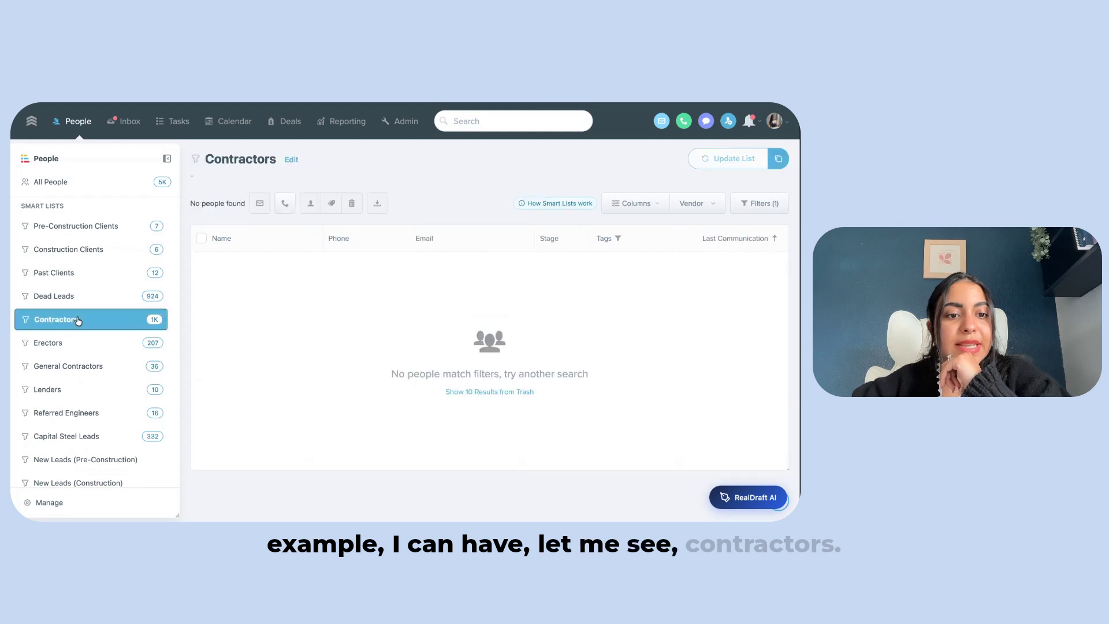
- Collapse the smart list sidebar and show the contractors for Everyone instead of only the Vendor pond
click(168, 160)
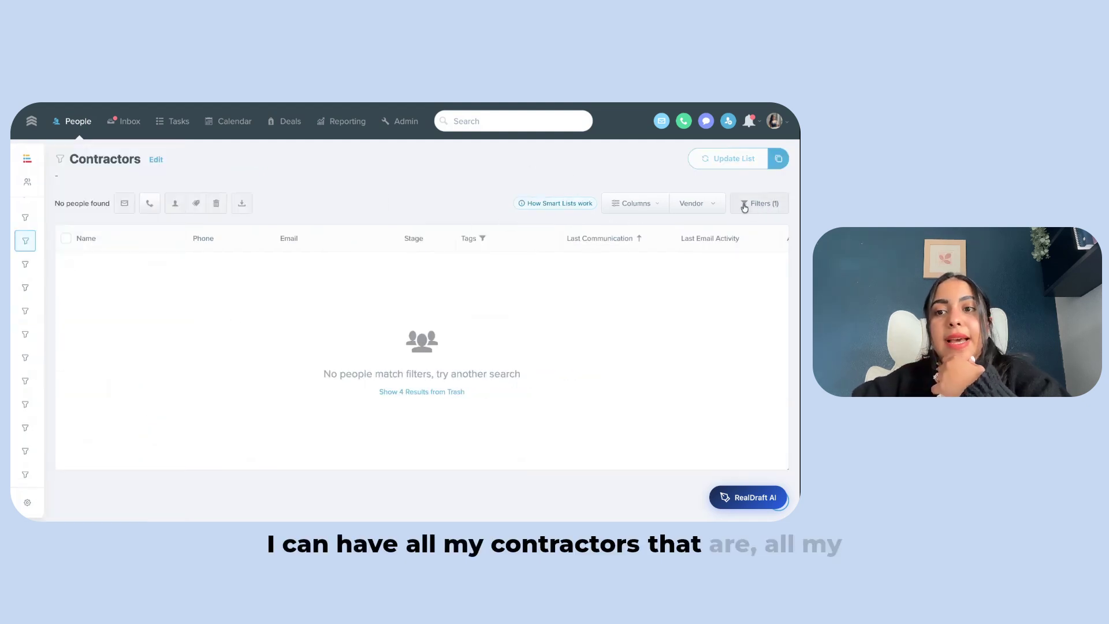
click(694, 204)
click(670, 259)
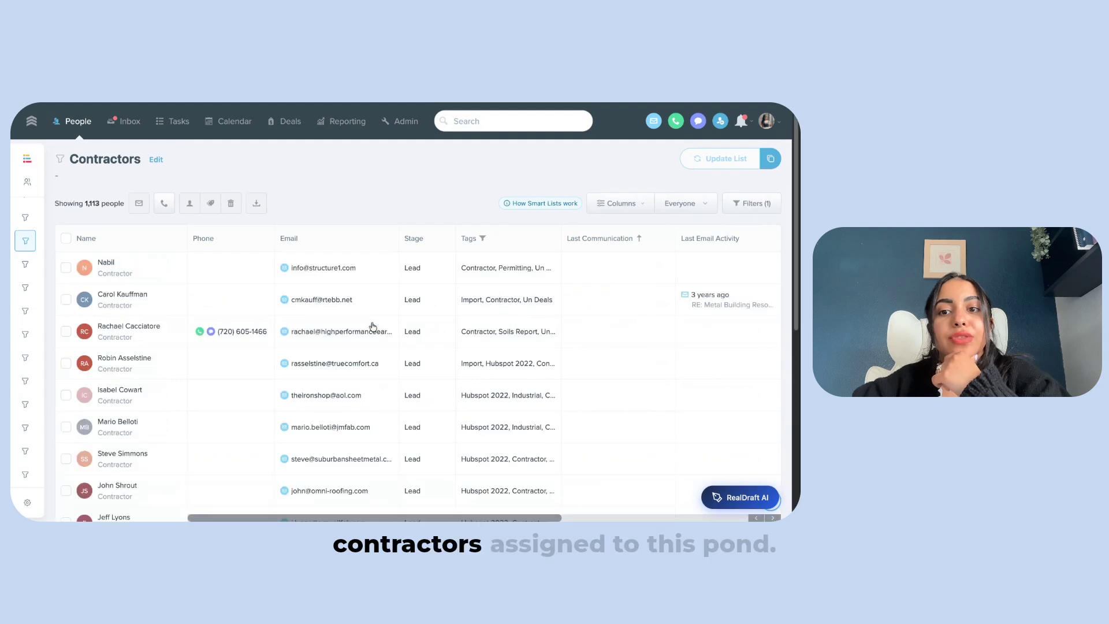
- Select all contractors, view the mass pond assignment choices, and return to the admin lead ponds page without assigning
click(66, 238)
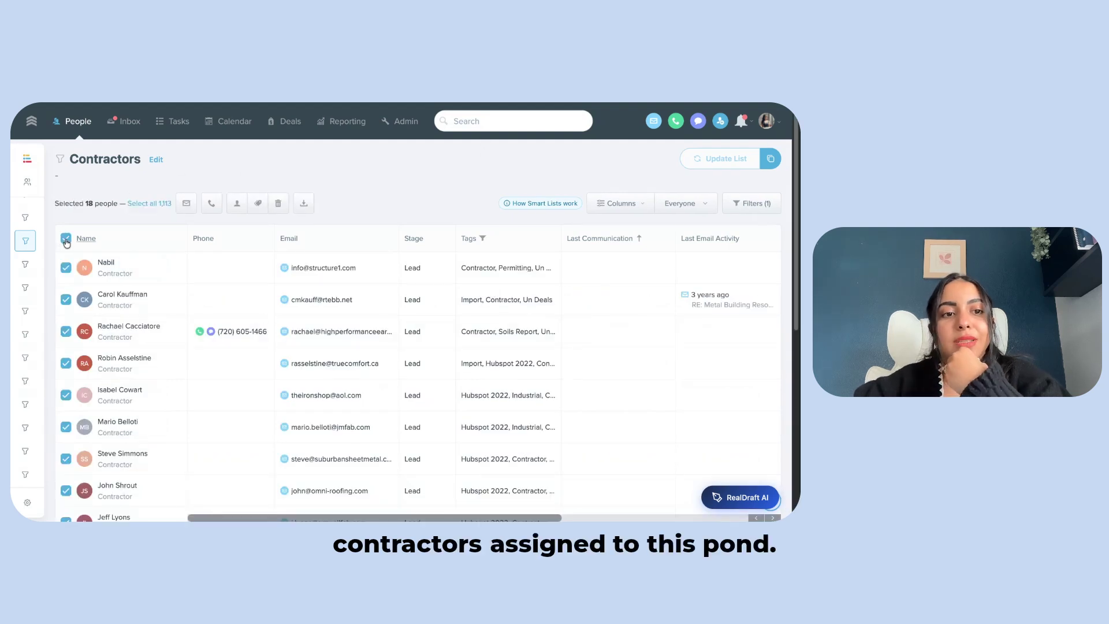
click(236, 204)
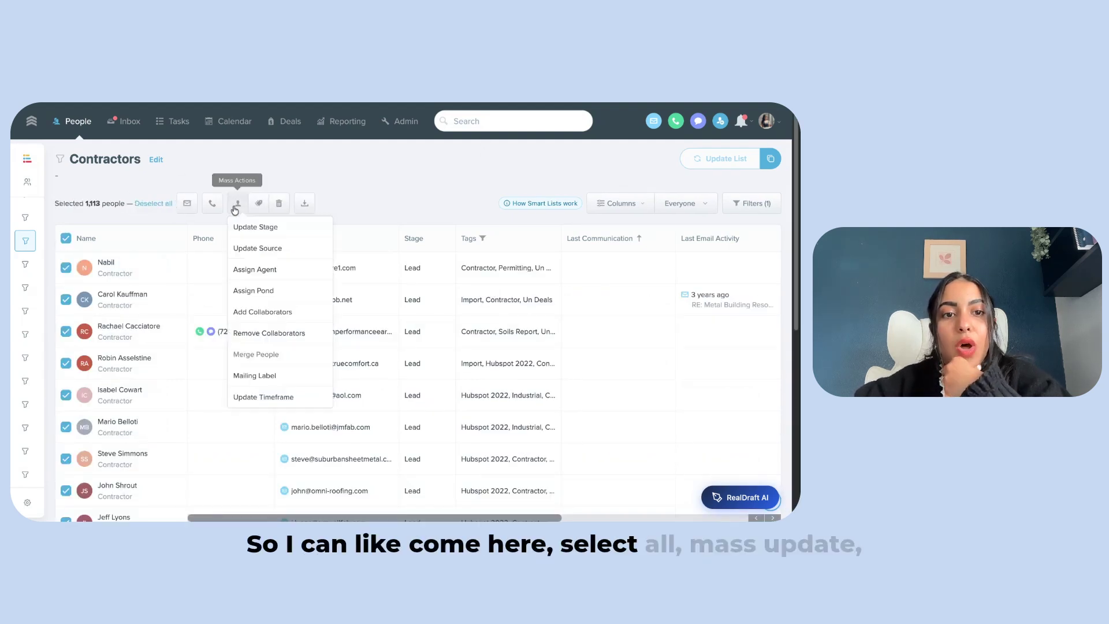
click(260, 292)
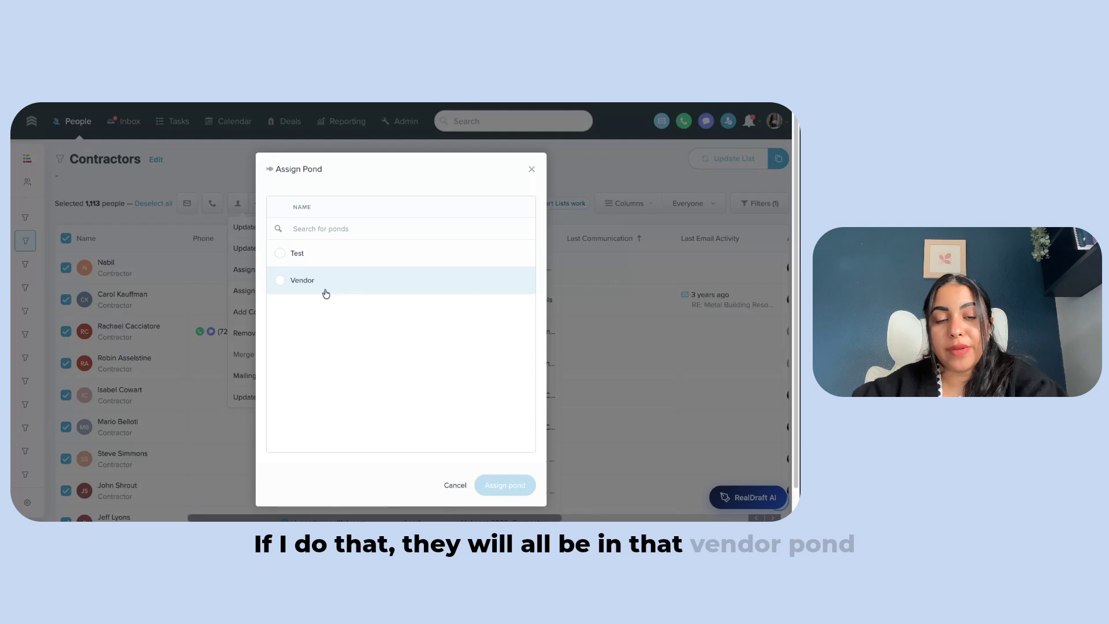
click(531, 170)
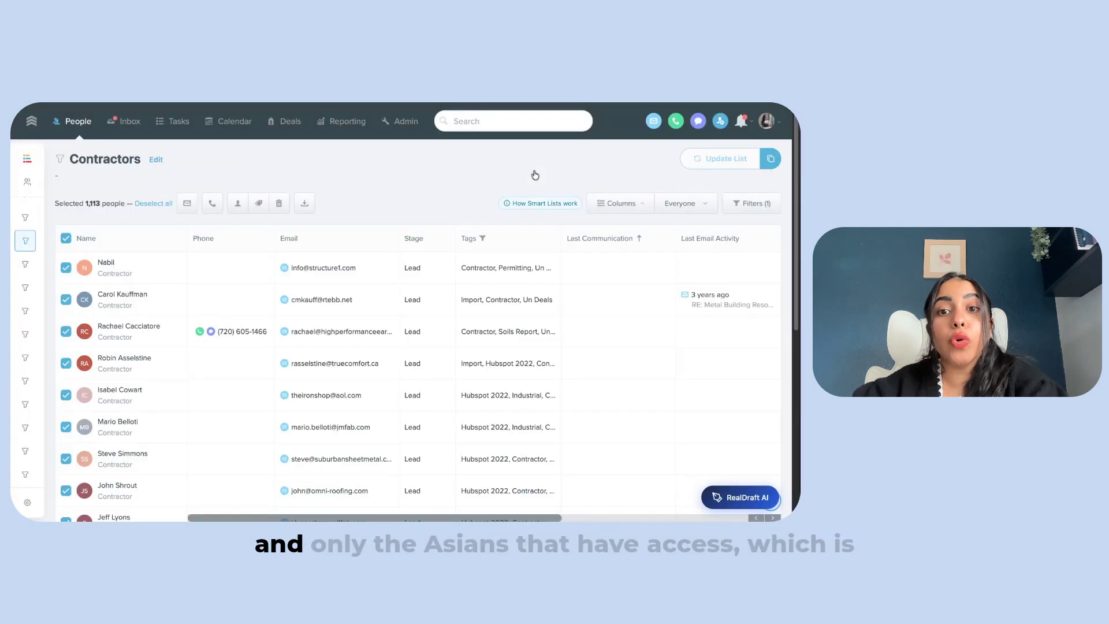
click(401, 129)
click(347, 155)
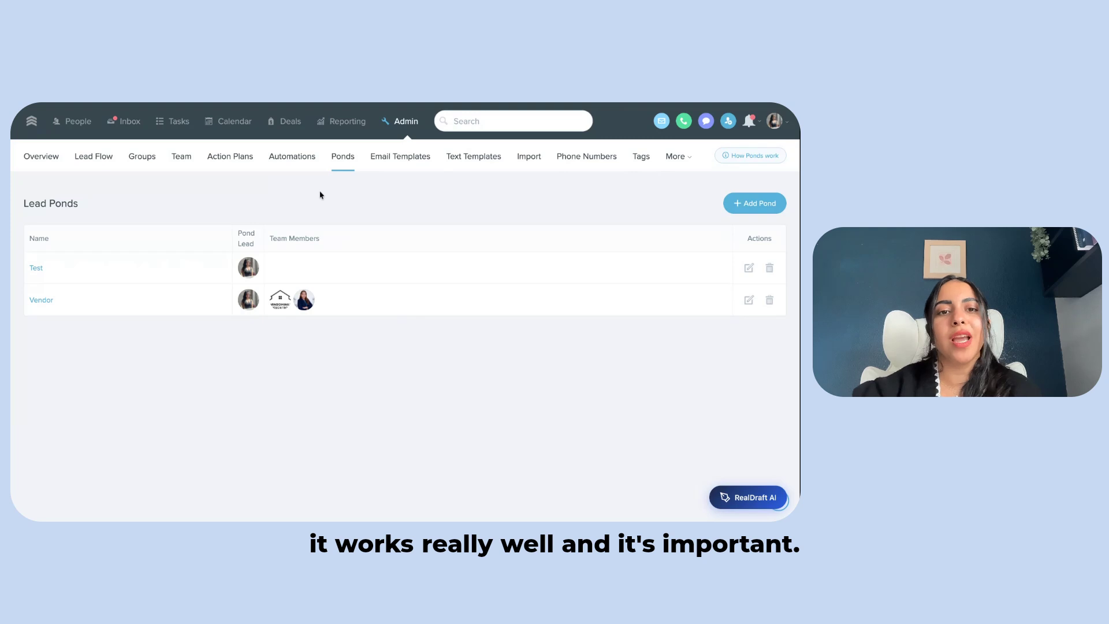
- View the options for adding a lead group, close them without creating one, and go back to the lead ponds page
click(107, 162)
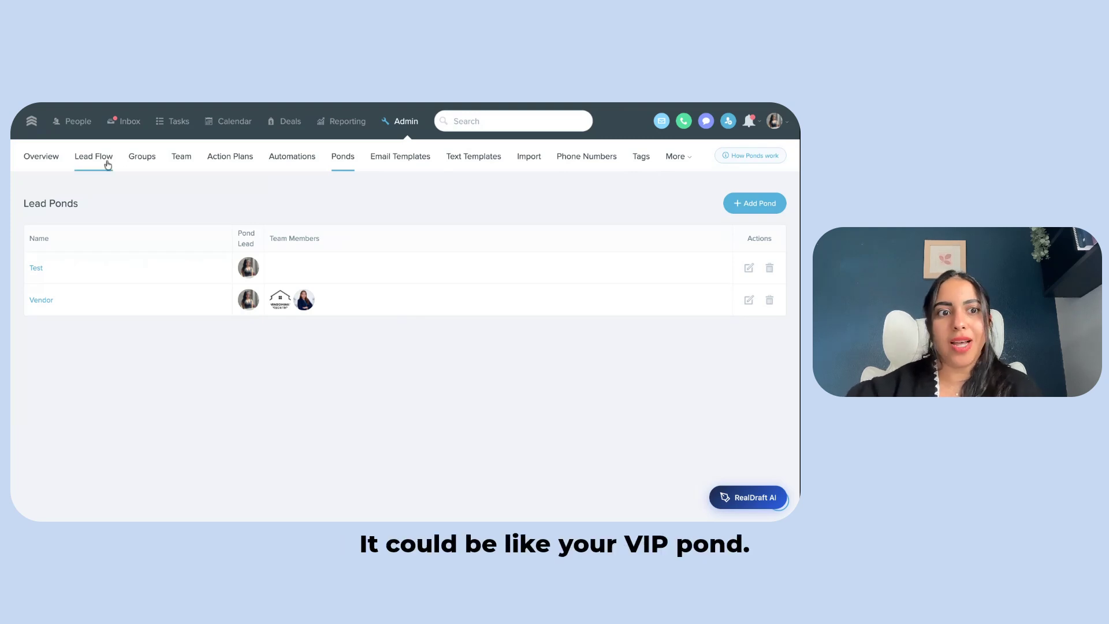
click(140, 166)
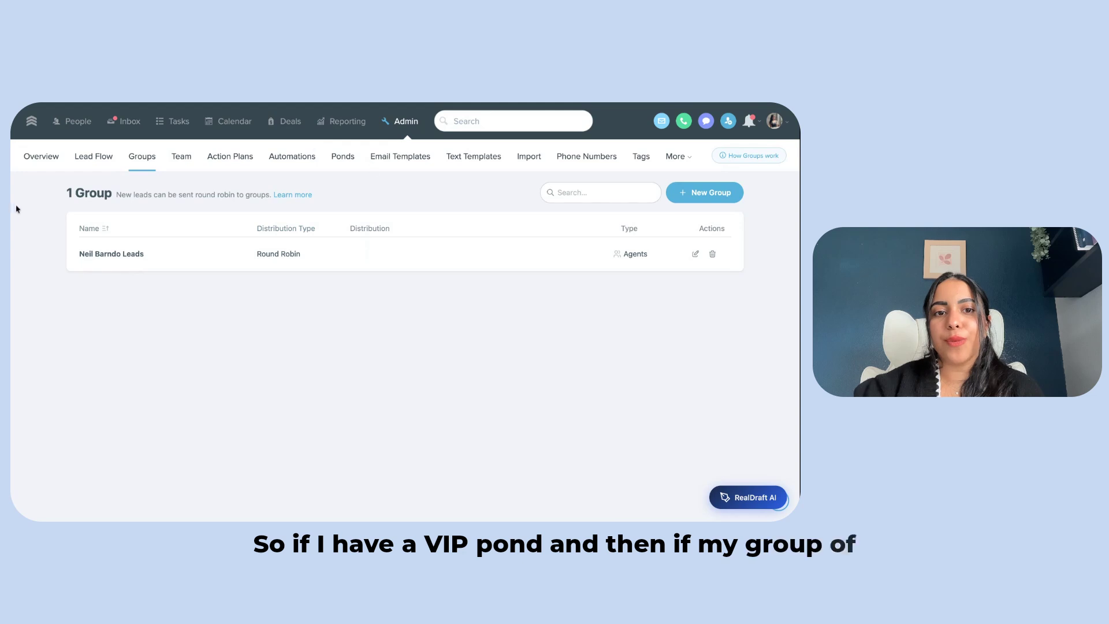
click(714, 196)
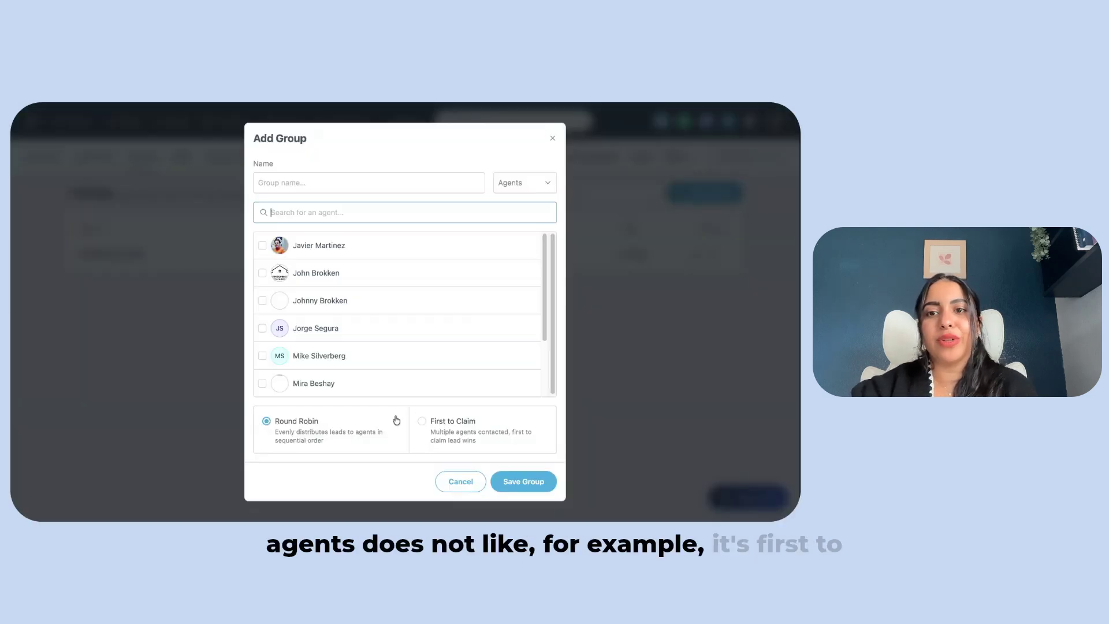
click(598, 374)
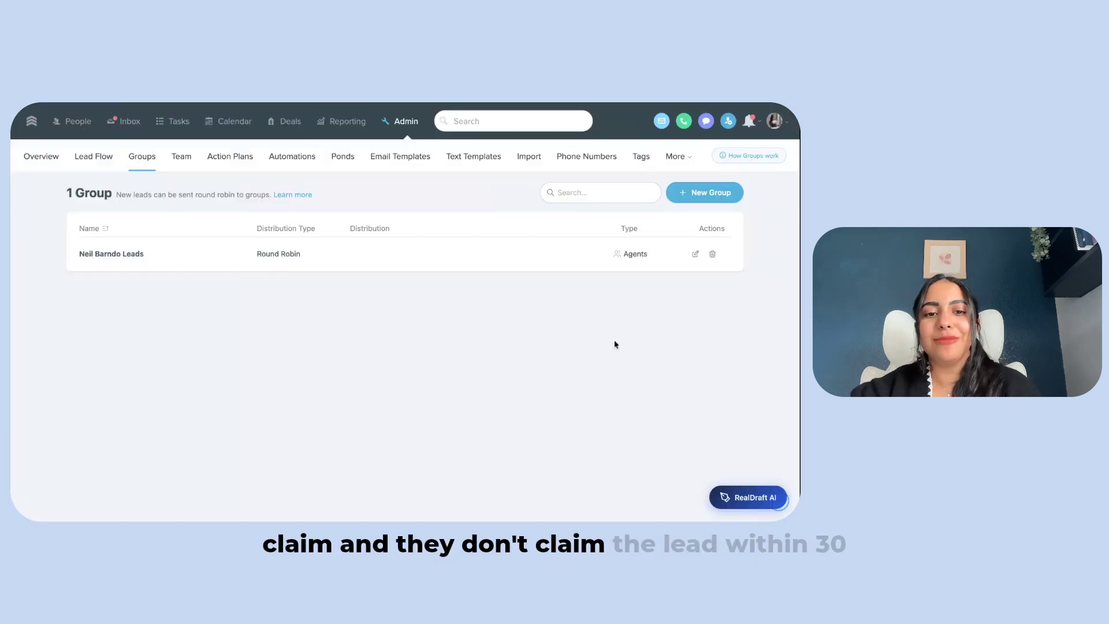
click(338, 165)
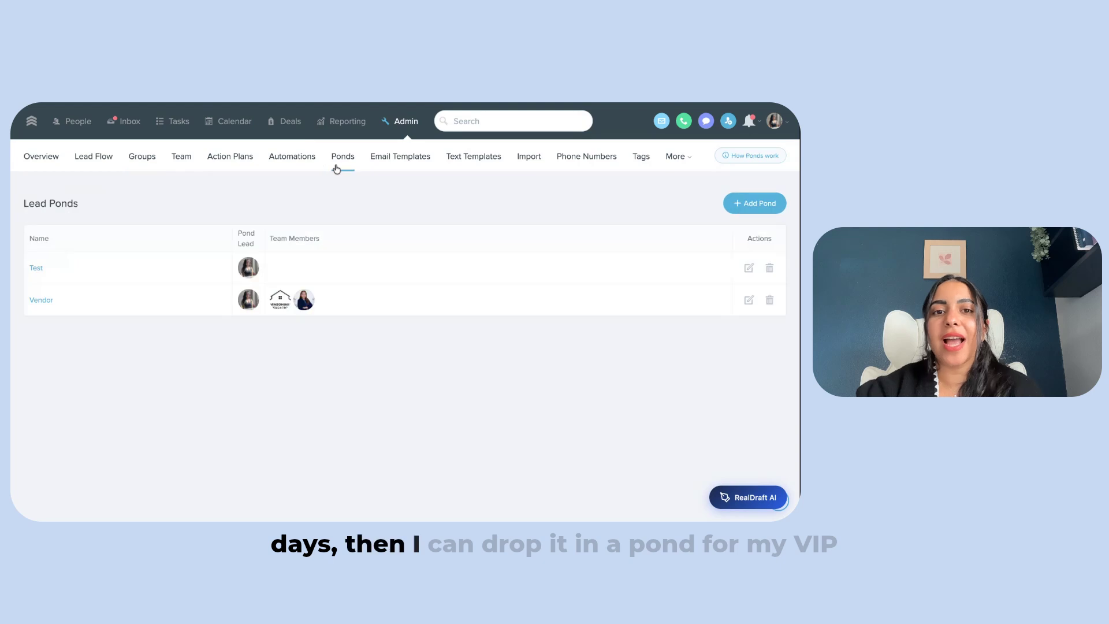